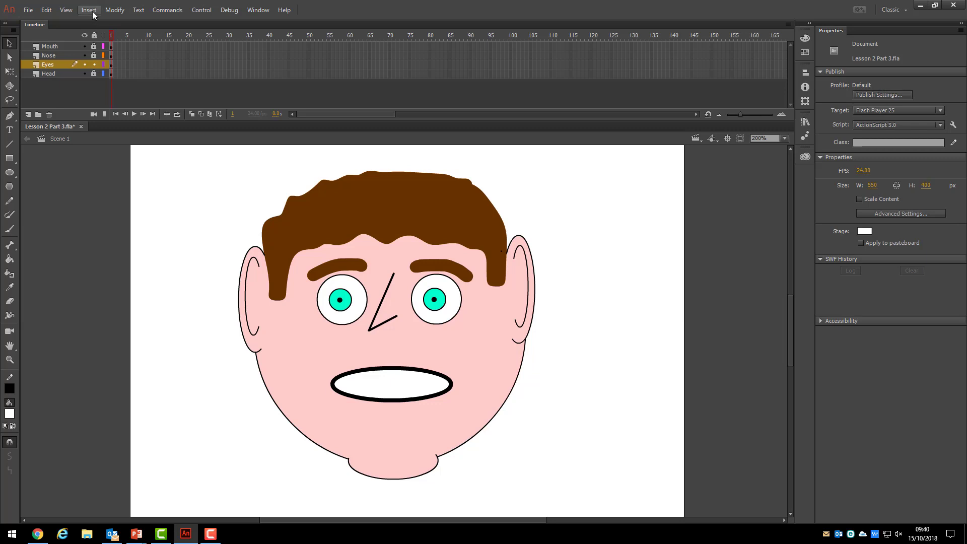
Create a new Movie Clip symbol named Eyes
{"action": "left_click", "coordinate": [92, 11]}
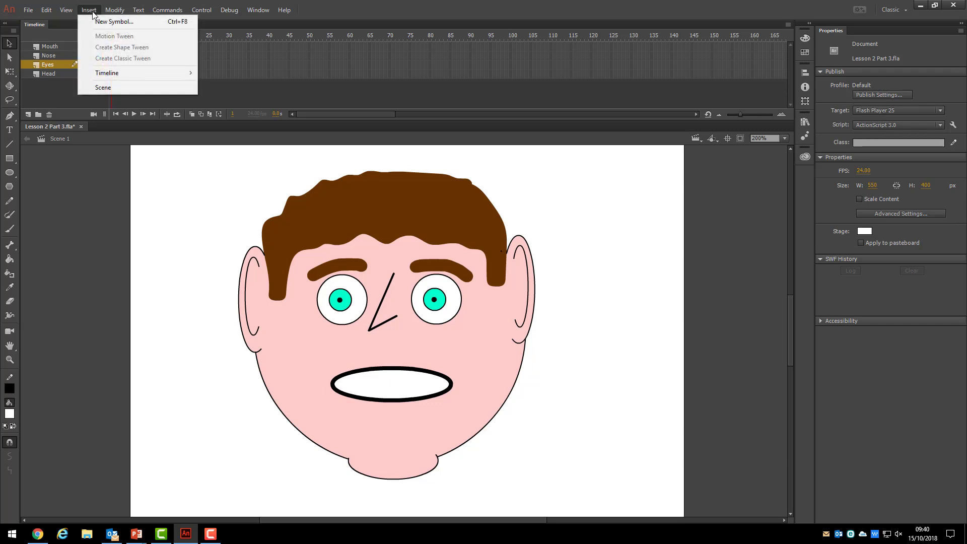
{"action": "left_click", "coordinate": [141, 23]}
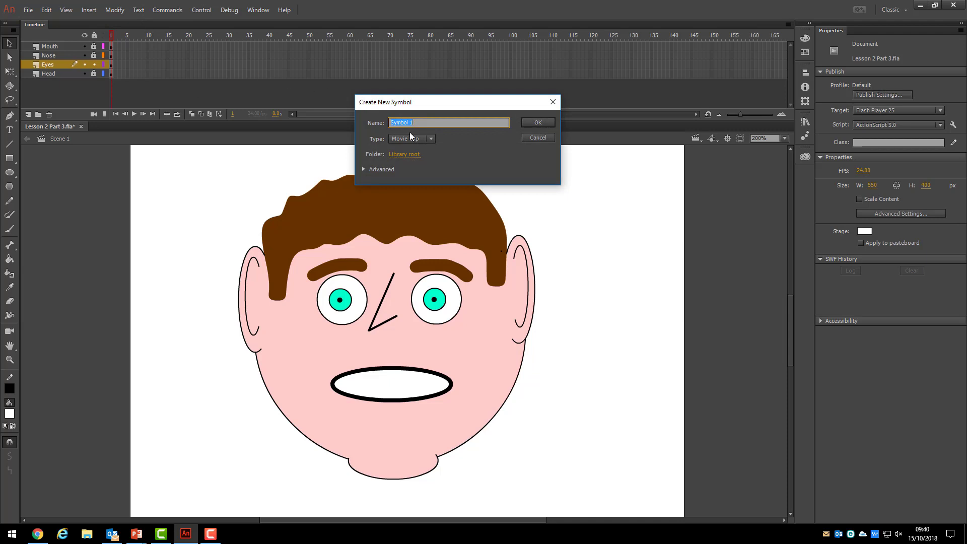
{"action": "left_click", "coordinate": [431, 140]}
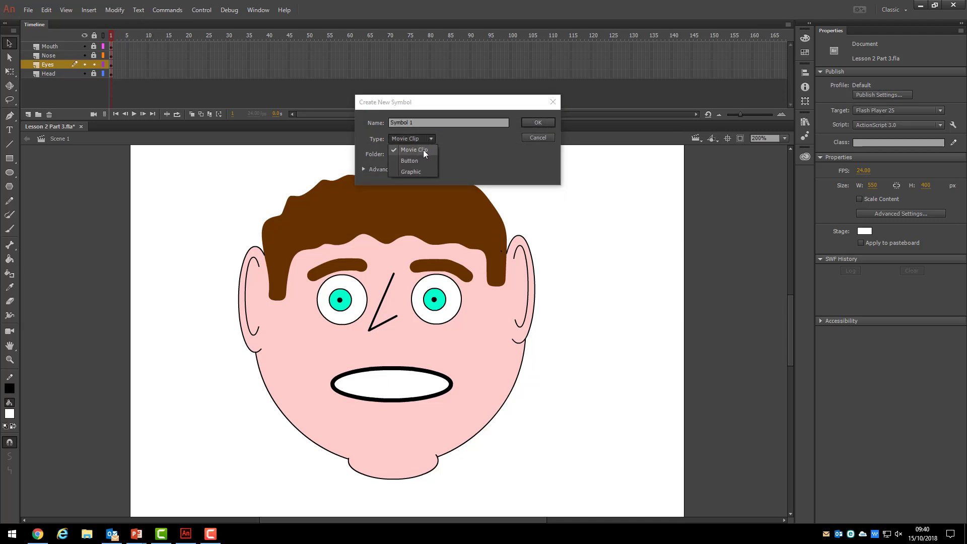
{"action": "left_click", "coordinate": [423, 150]}
{"action": "left_click", "coordinate": [390, 123]}
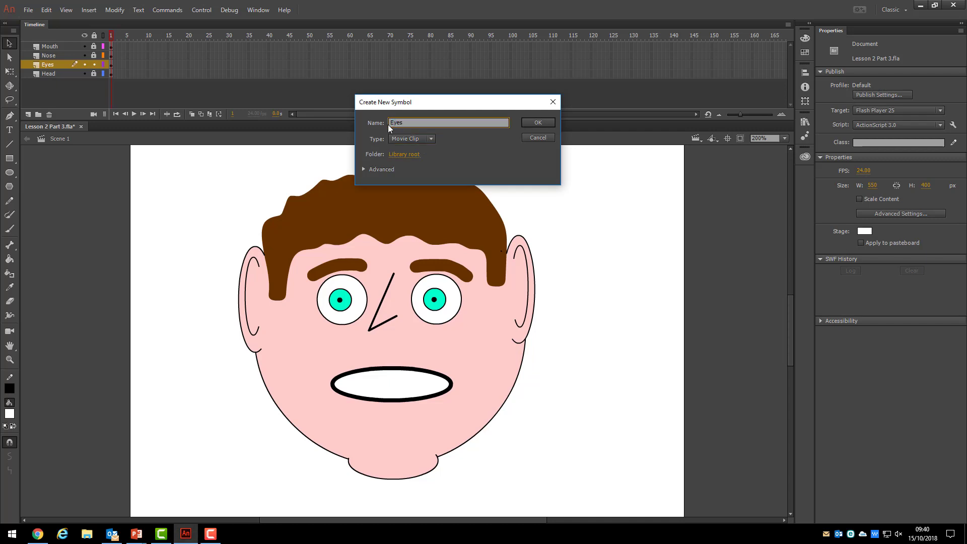
{"action": "left_click", "coordinate": [539, 123]}
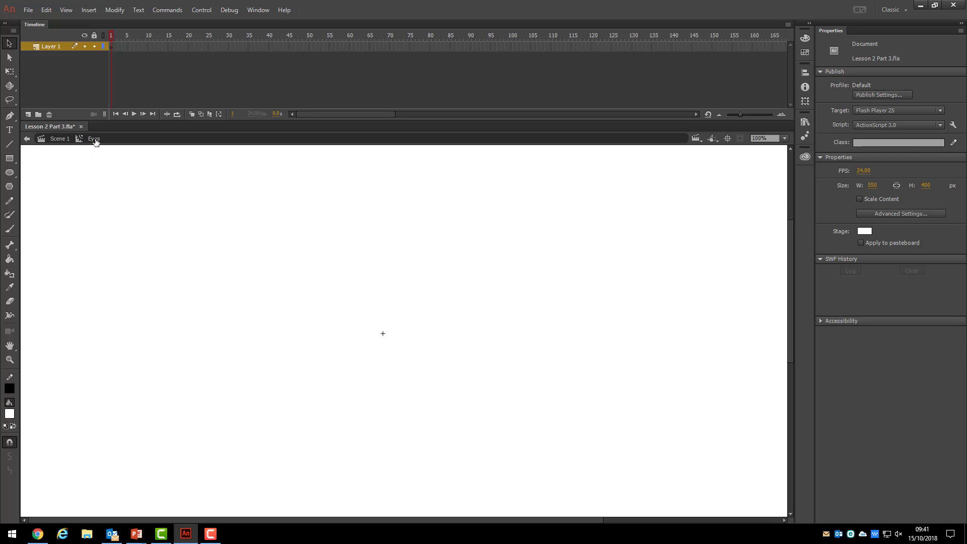
Return to Scene 1 and copy the eyes and eyebrows artwork from frame 1 of the Eyes layer
{"action": "left_click", "coordinate": [26, 141]}
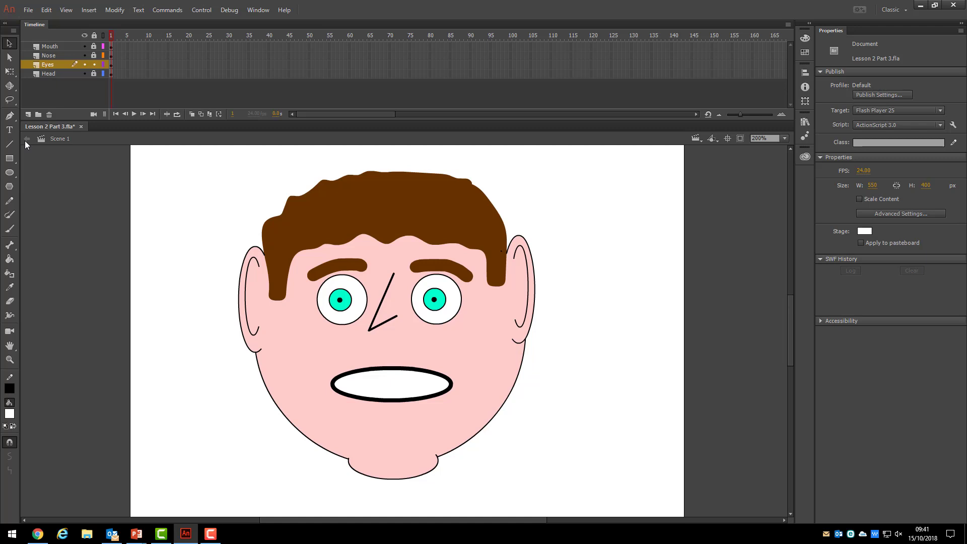
{"action": "left_click", "coordinate": [112, 65]}
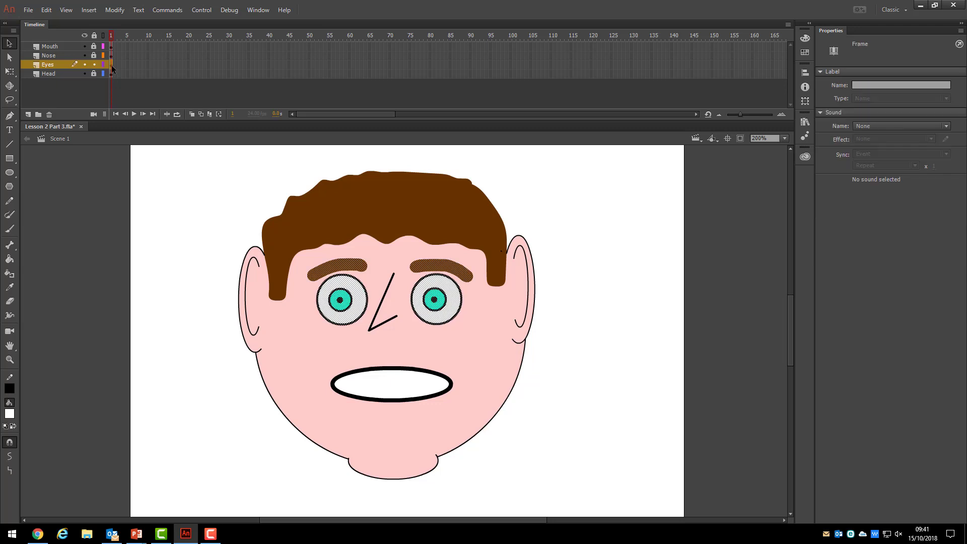
{"action": "left_click", "coordinate": [47, 10]}
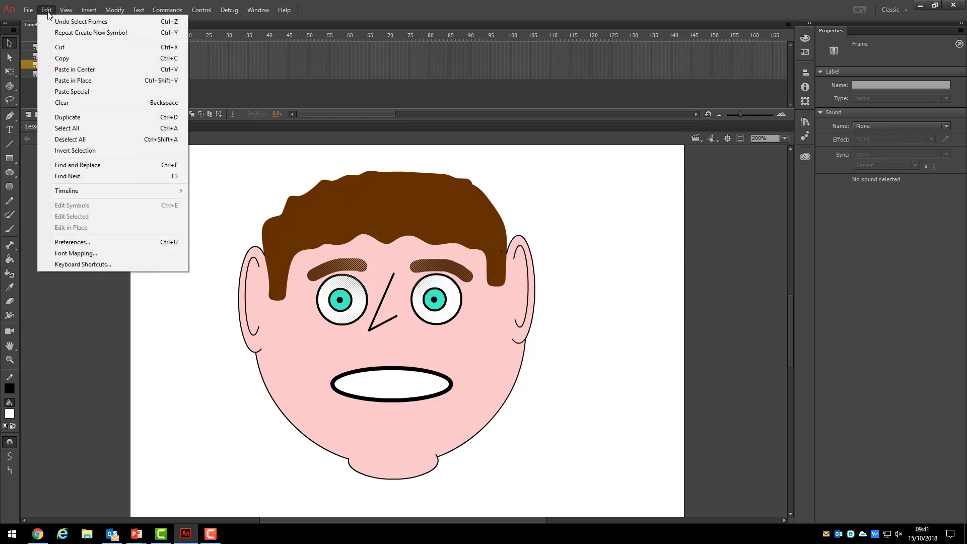
{"action": "left_click", "coordinate": [62, 58]}
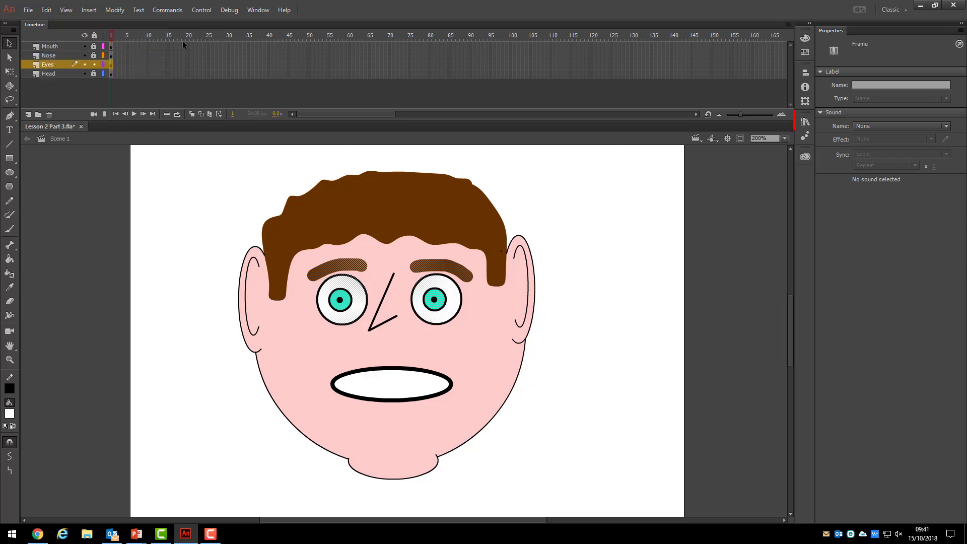
Open the Eyes symbol from the library for editing and paste the copied artwork in the center
{"action": "left_click", "coordinate": [806, 122]}
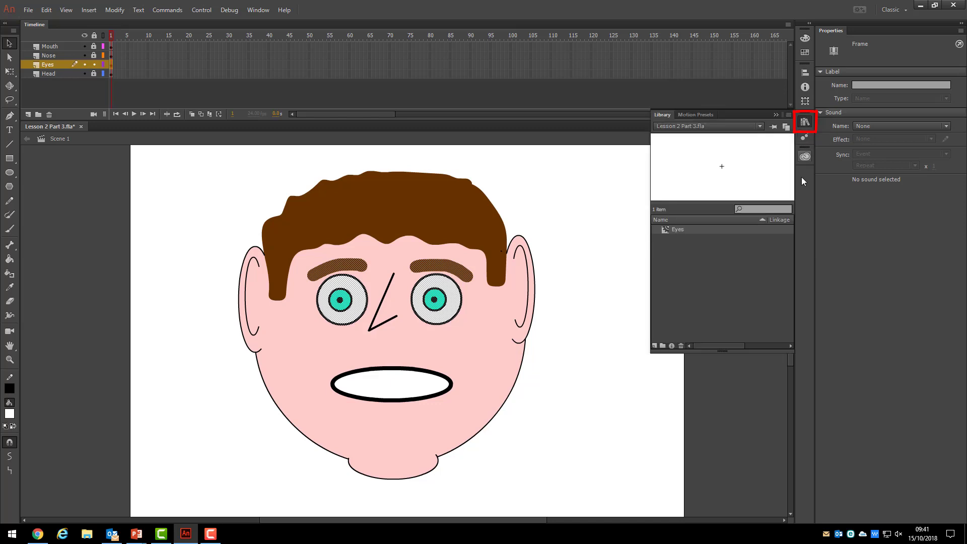
{"action": "double_click", "coordinate": [665, 229]}
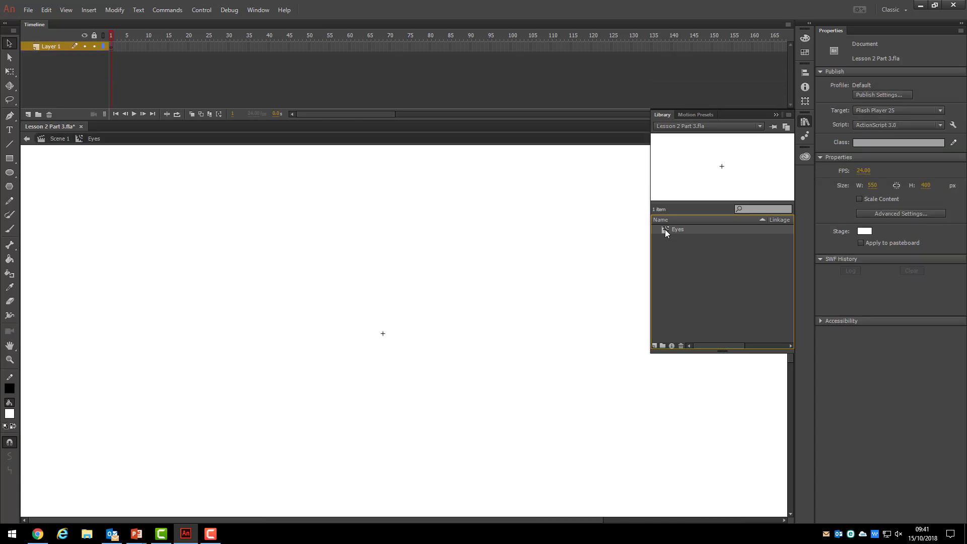
{"action": "left_click", "coordinate": [777, 114]}
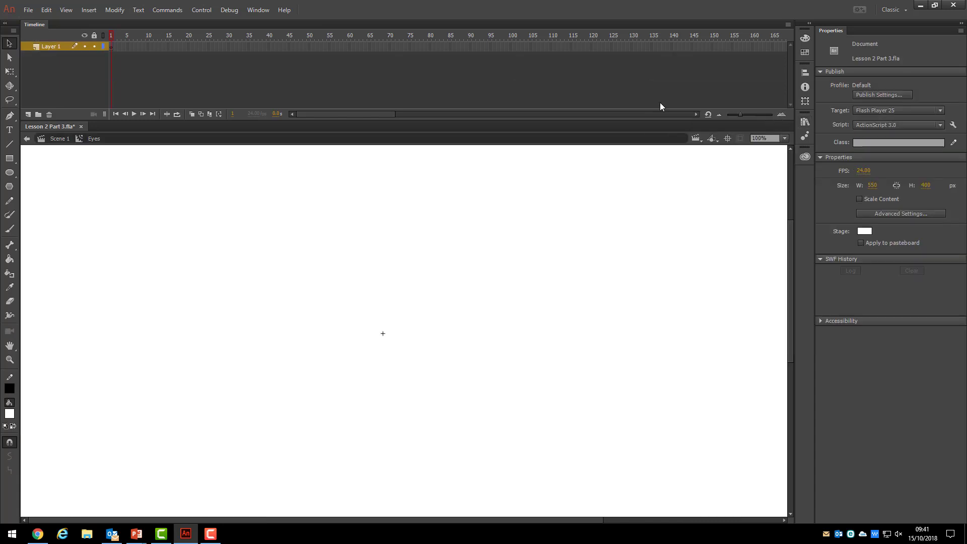
{"action": "left_click", "coordinate": [45, 11]}
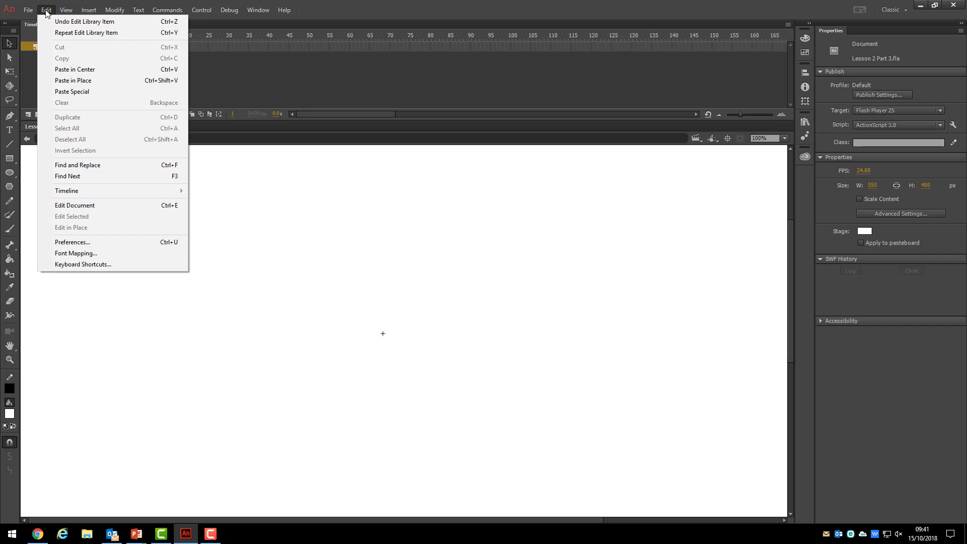
{"action": "left_click", "coordinate": [88, 69]}
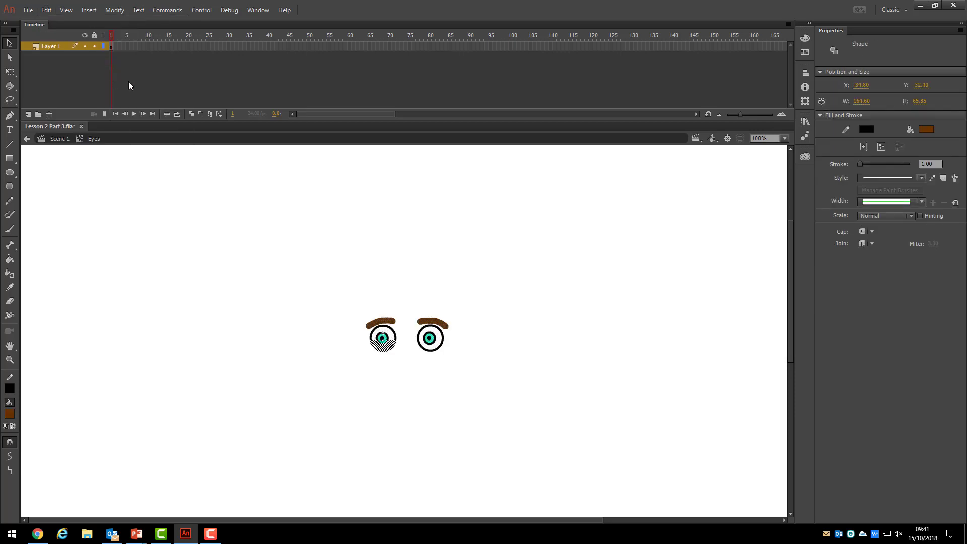
Insert a keyframe at frame 3 of Layer 1 in the Eyes symbol
{"action": "left_click", "coordinate": [784, 139]}
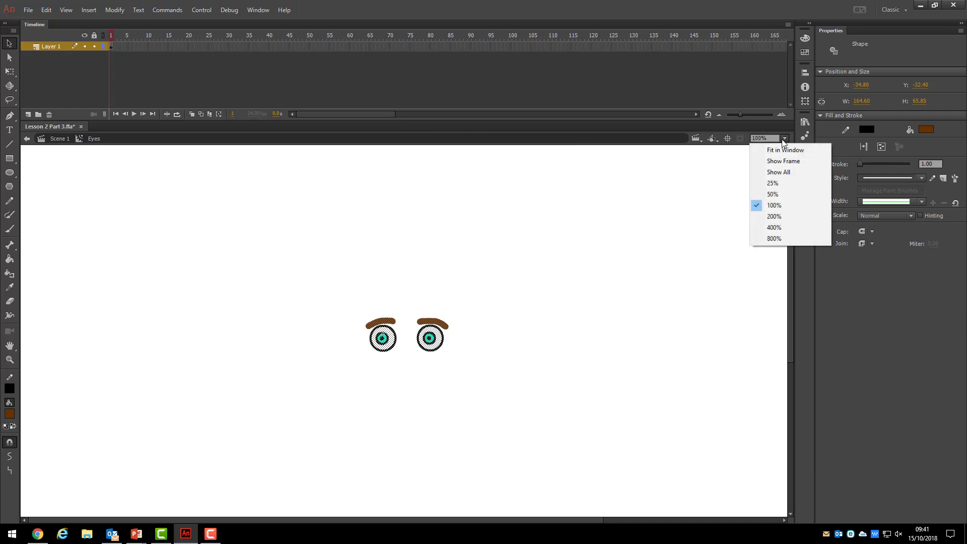
{"action": "left_click", "coordinate": [775, 227]}
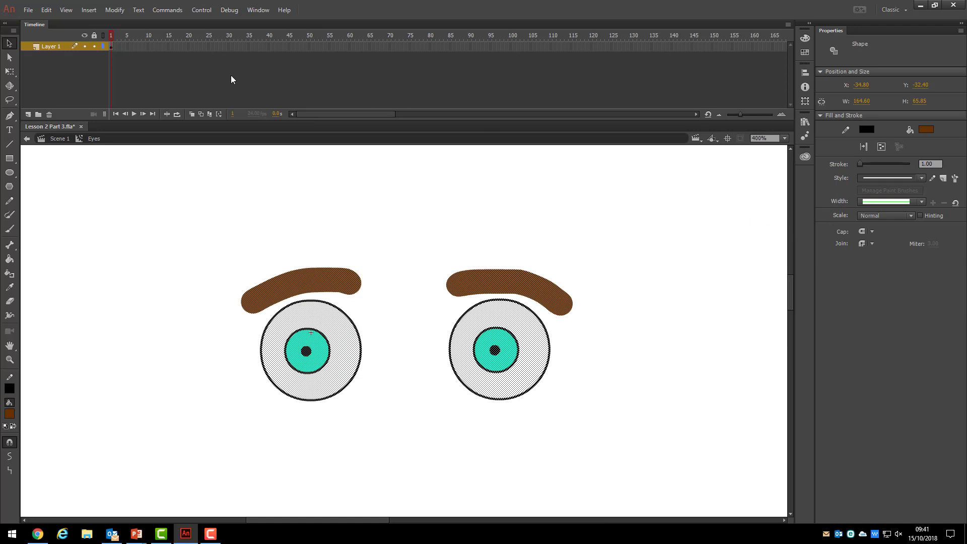
{"action": "left_click", "coordinate": [120, 47]}
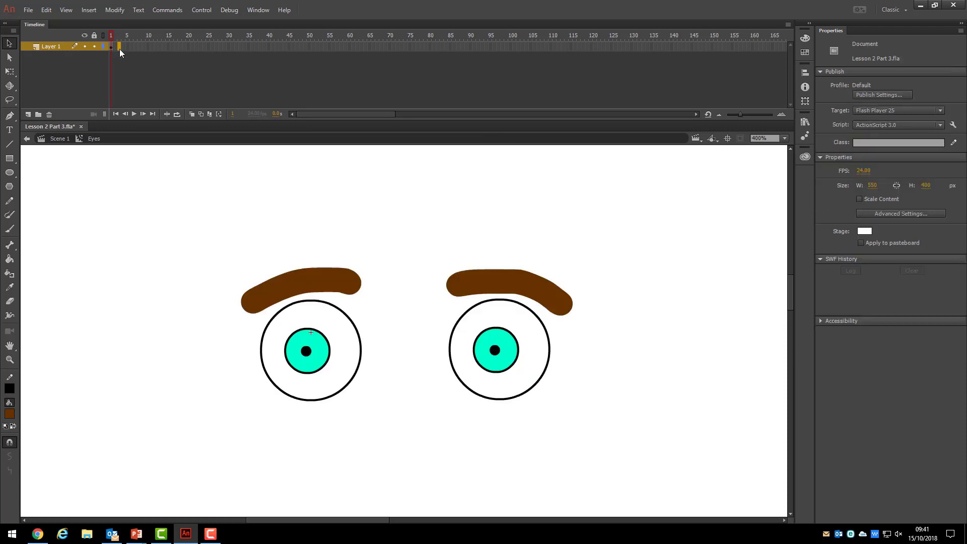
{"action": "right_click", "coordinate": [120, 50]}
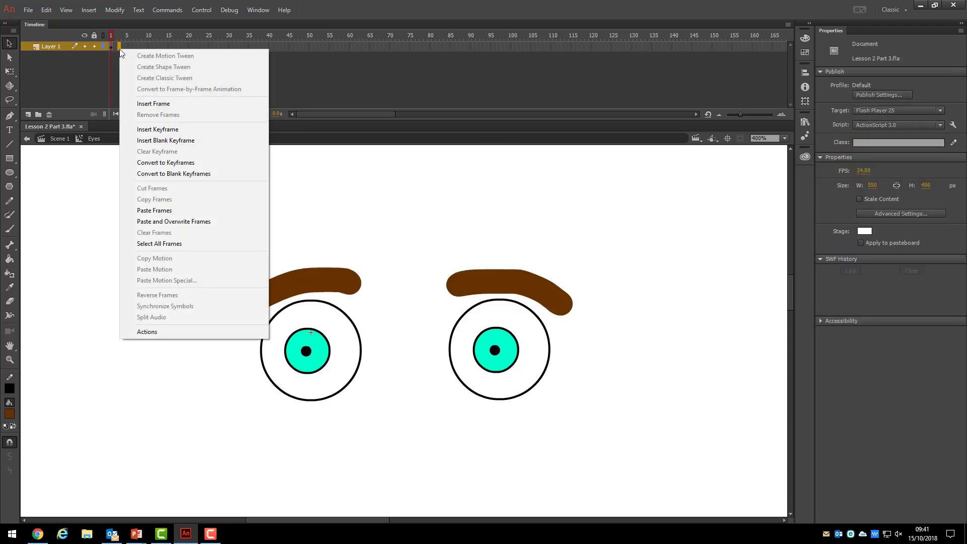
{"action": "left_click", "coordinate": [157, 129]}
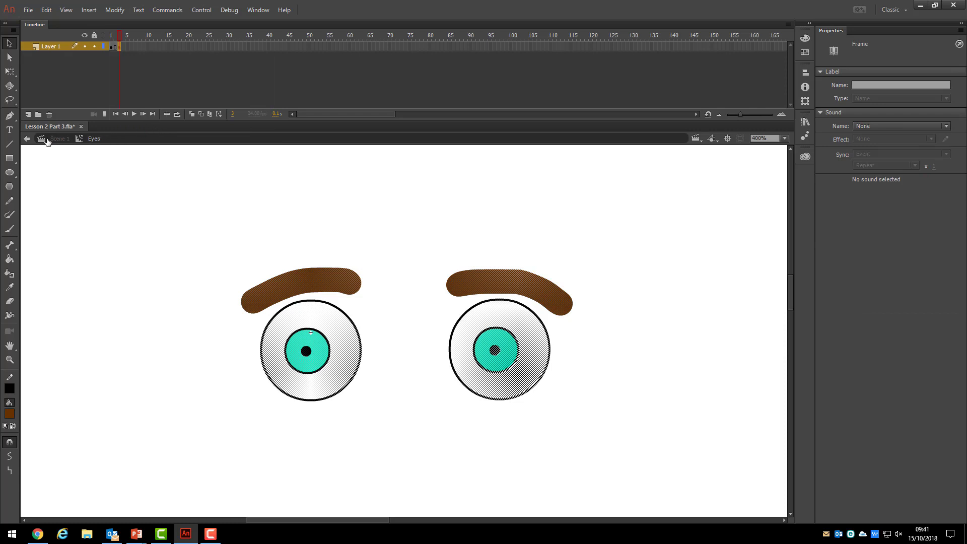
Draw a straight line across the upper part of each eye above the iris and fill the areas above the lines with black
{"action": "left_click", "coordinate": [9, 146]}
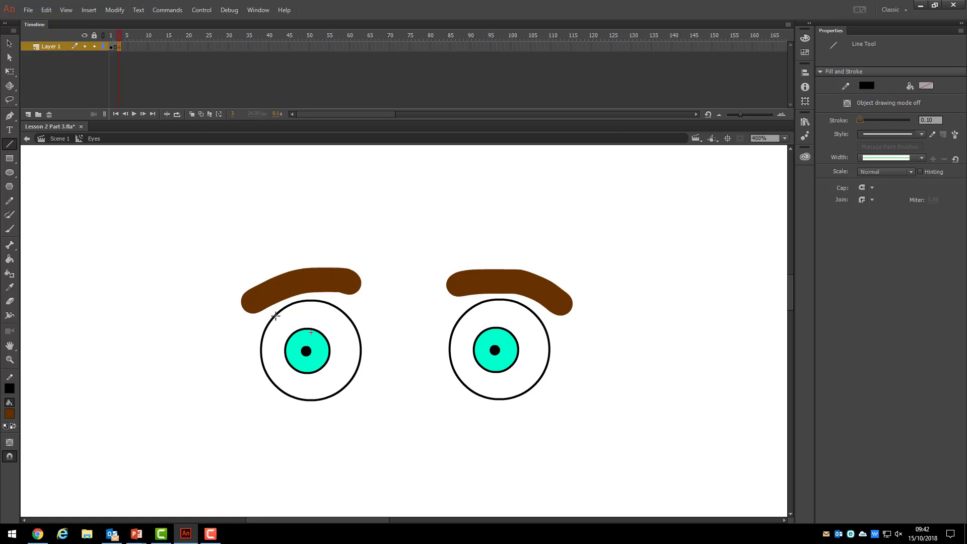
{"action": "left_click_drag", "start_coordinate": [276, 316], "coordinate": [348, 317]}
{"action": "left_click_drag", "start_coordinate": [460, 319], "coordinate": [540, 321]}
{"action": "left_click", "coordinate": [9, 259]}
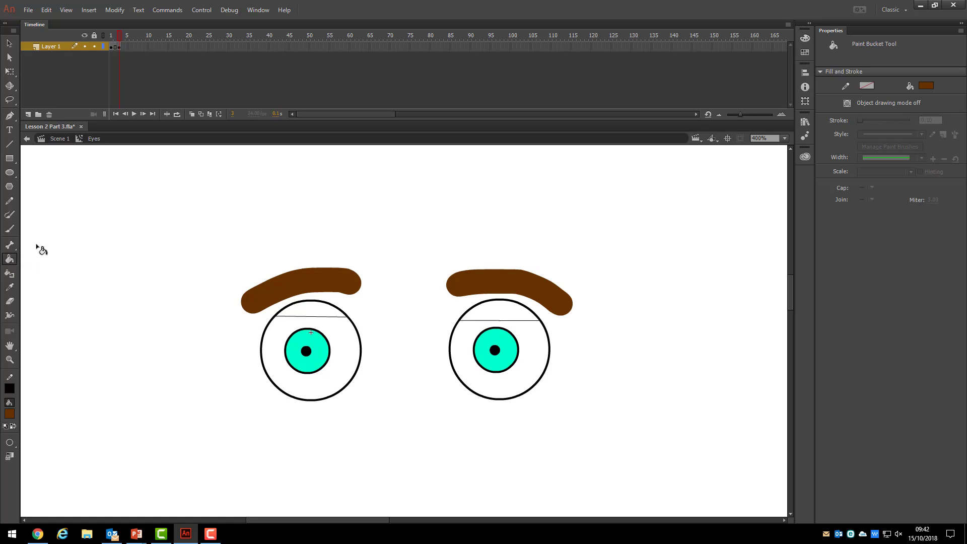
{"action": "left_click", "coordinate": [928, 86]}
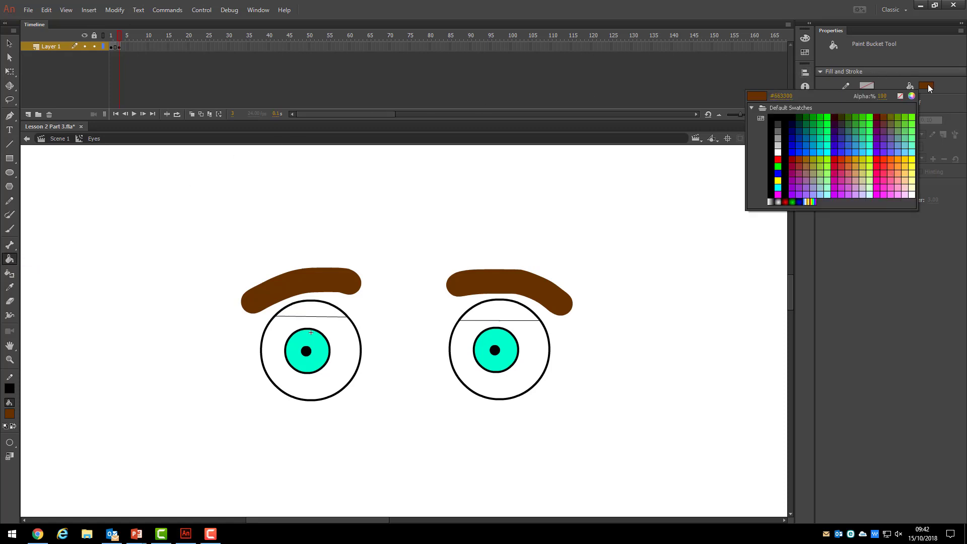
{"action": "left_click", "coordinate": [788, 135]}
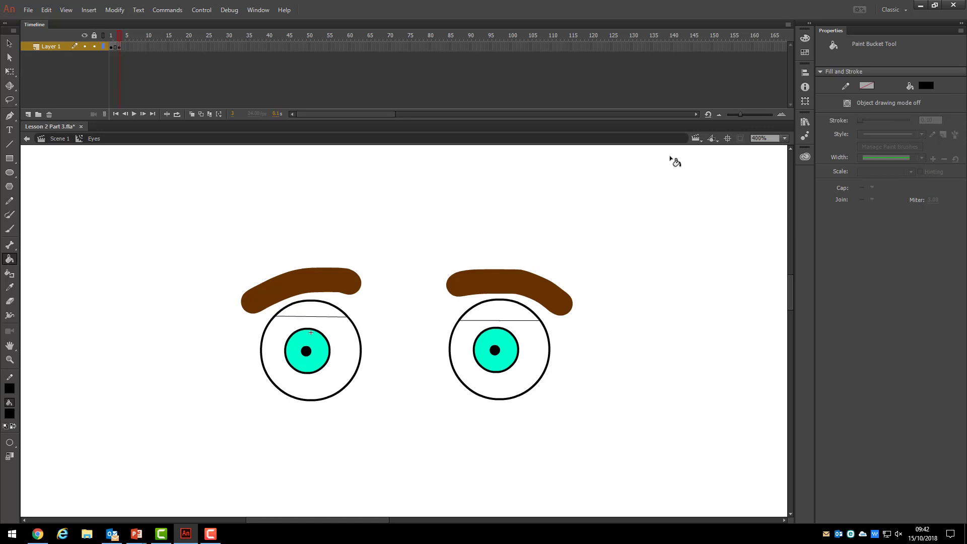
{"action": "left_click", "coordinate": [312, 315]}
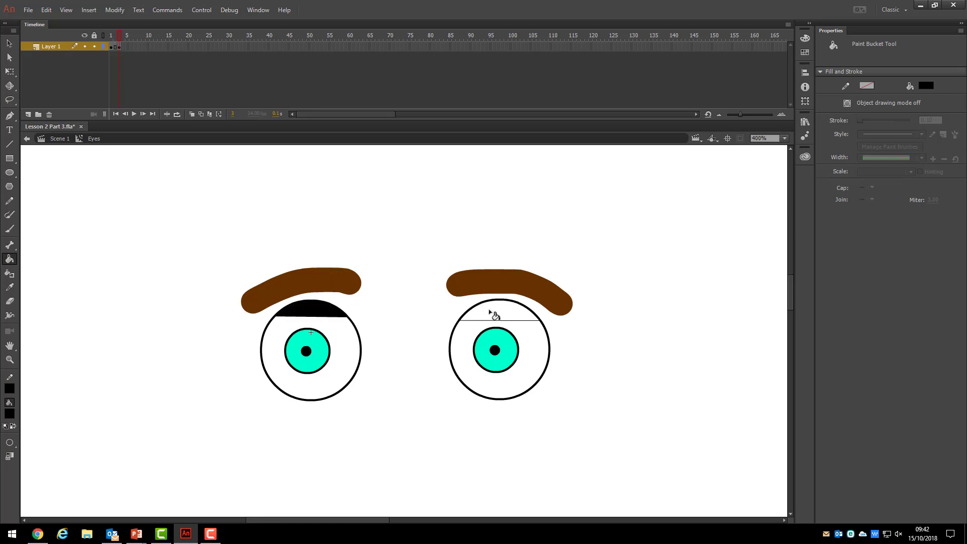
{"action": "left_click", "coordinate": [495, 316]}
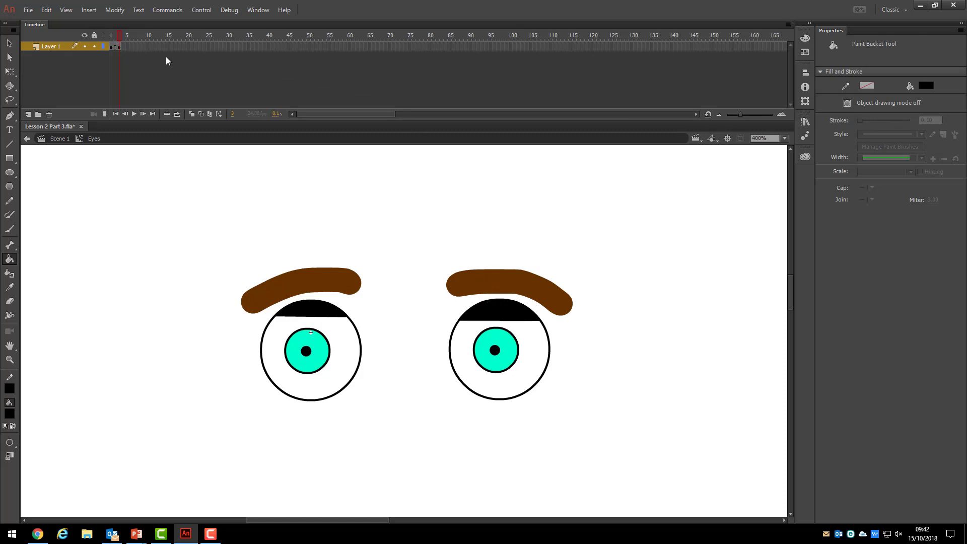
Insert a keyframe at frame 5 of Layer 1 for the next eyelid position
{"action": "left_click", "coordinate": [129, 47]}
{"action": "right_click", "coordinate": [129, 47]}
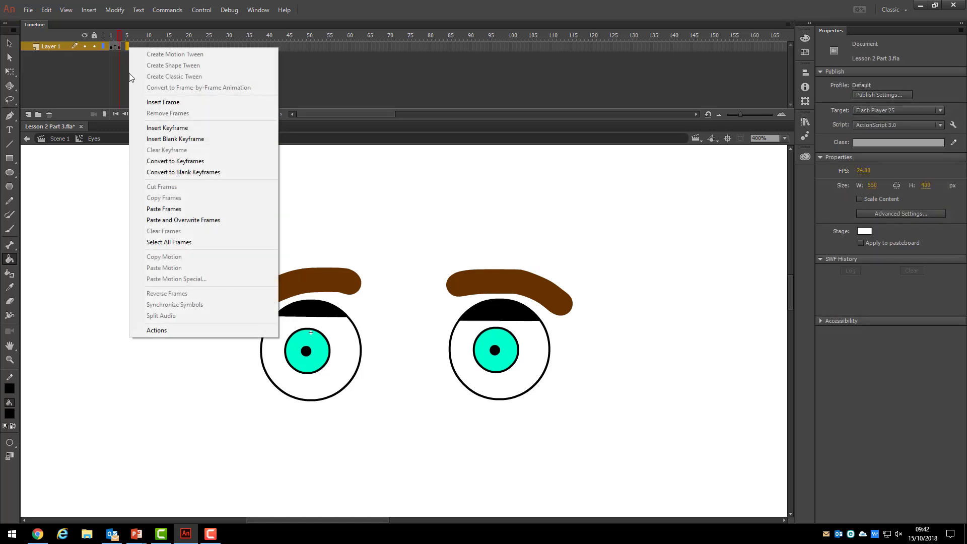
{"action": "left_click", "coordinate": [202, 128]}
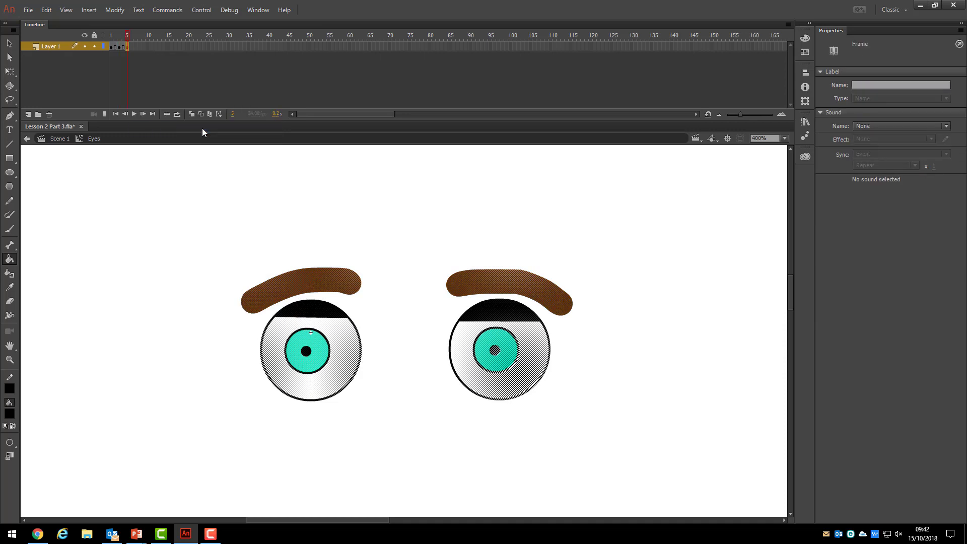
Draw a line across each eye near the top of the iris and extend the black eyelid fill down to it
{"action": "left_click", "coordinate": [10, 144]}
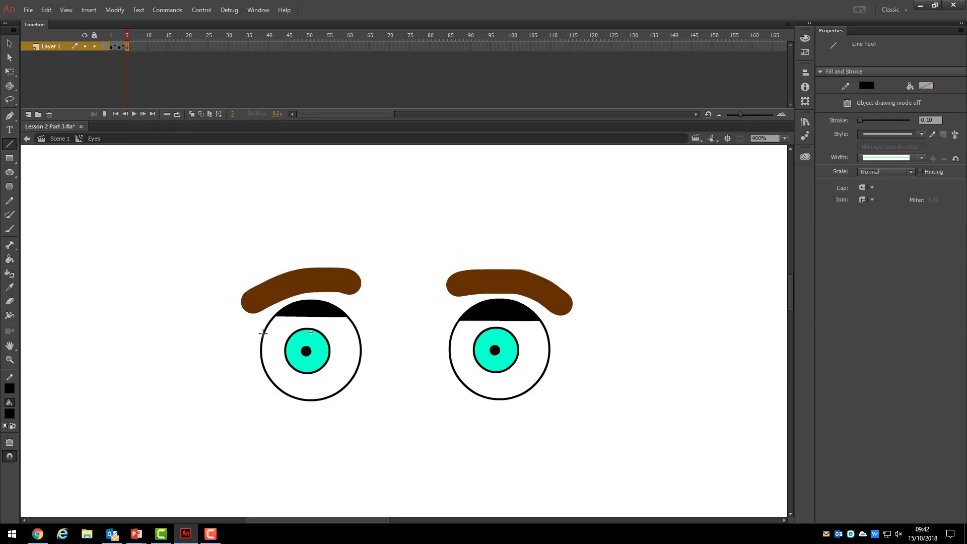
{"action": "left_click_drag", "start_coordinate": [263, 333], "coordinate": [357, 333]}
{"action": "left_click_drag", "start_coordinate": [451, 333], "coordinate": [546, 334]}
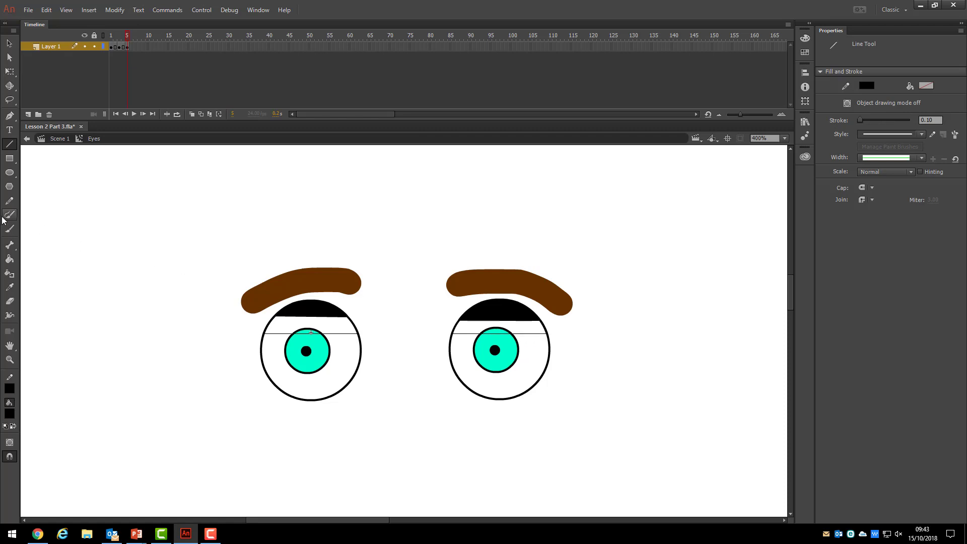
{"action": "left_click", "coordinate": [9, 259]}
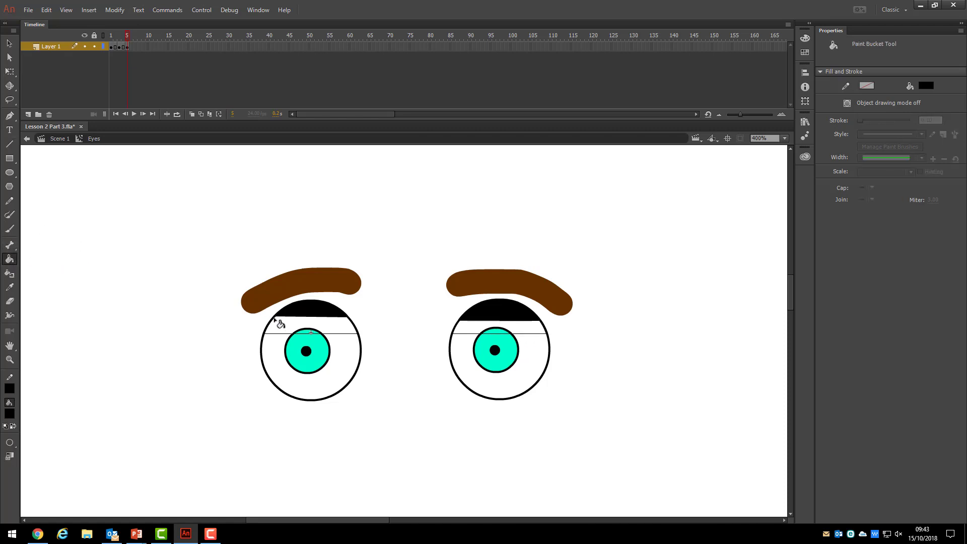
{"action": "left_click", "coordinate": [281, 326]}
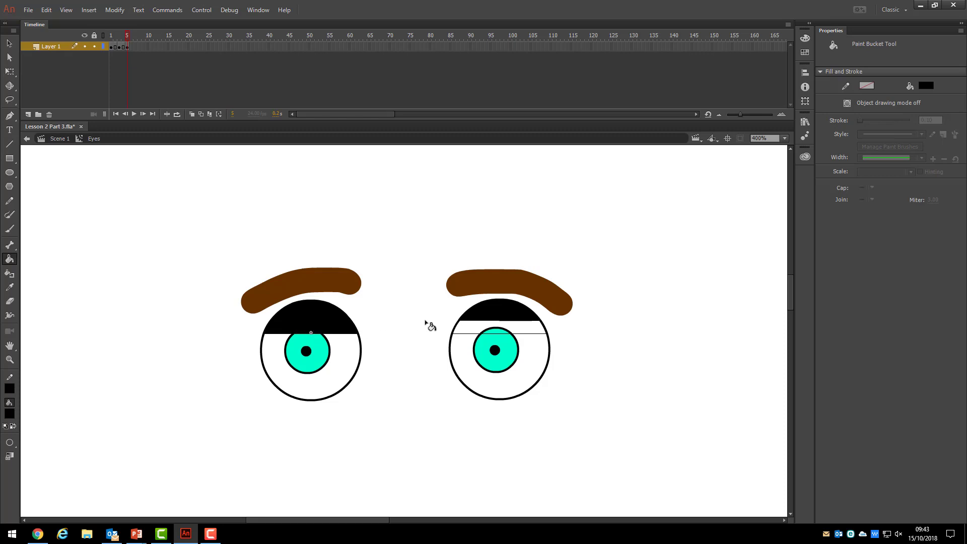
{"action": "left_click", "coordinate": [472, 329]}
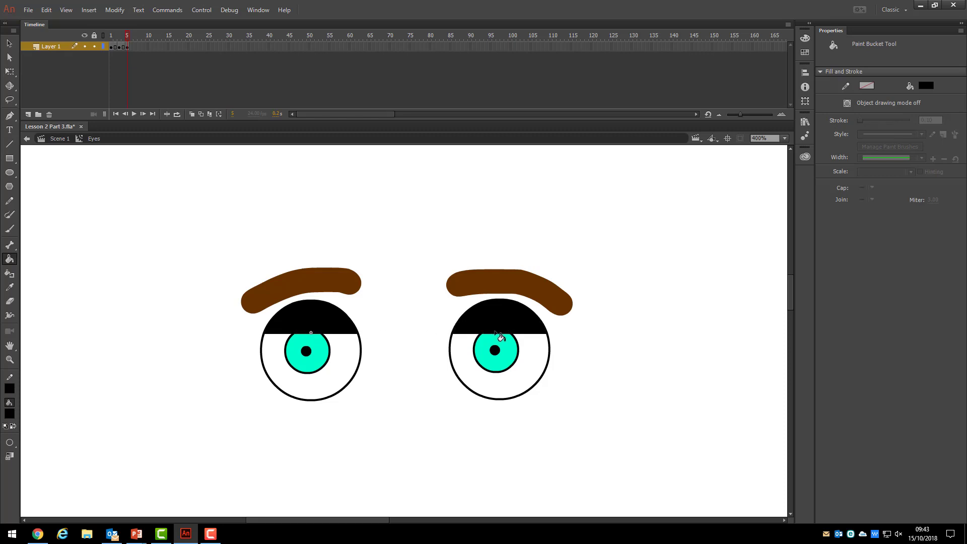
Insert a keyframe at frame 7 and draw a horizontal line across each eye just below the pupil
{"action": "right_click", "coordinate": [135, 46]}
{"action": "left_click", "coordinate": [151, 127]}
{"action": "key", "text": "n"}
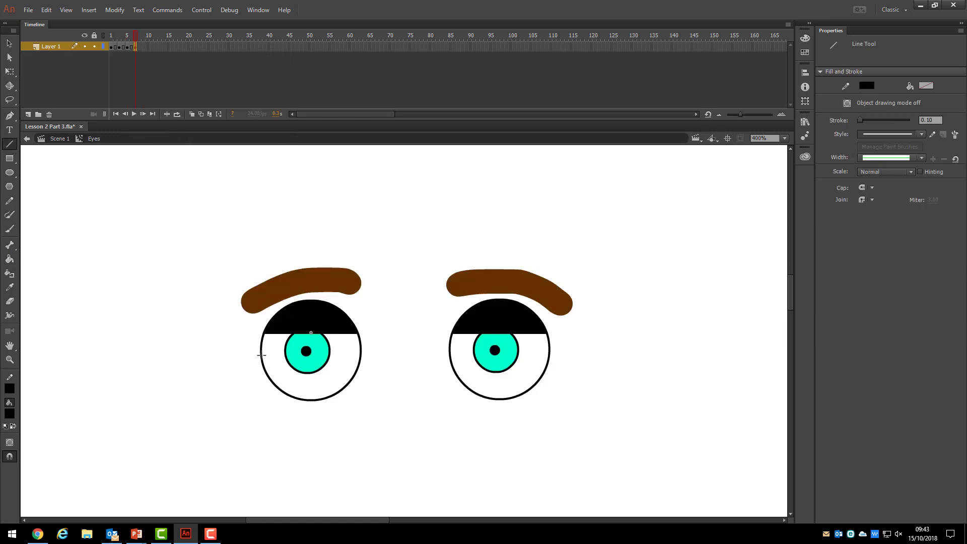
{"action": "left_click_drag", "start_coordinate": [261, 359], "coordinate": [361, 360]}
{"action": "left_click_drag", "start_coordinate": [451, 359], "coordinate": [549, 359]}
Fill the remaining iris and eye-white areas above the new lines in both eyes with black
{"action": "left_click", "coordinate": [9, 259]}
{"action": "left_click", "coordinate": [330, 351]}
{"action": "left_click", "coordinate": [343, 348]}
{"action": "left_click", "coordinate": [461, 347]}
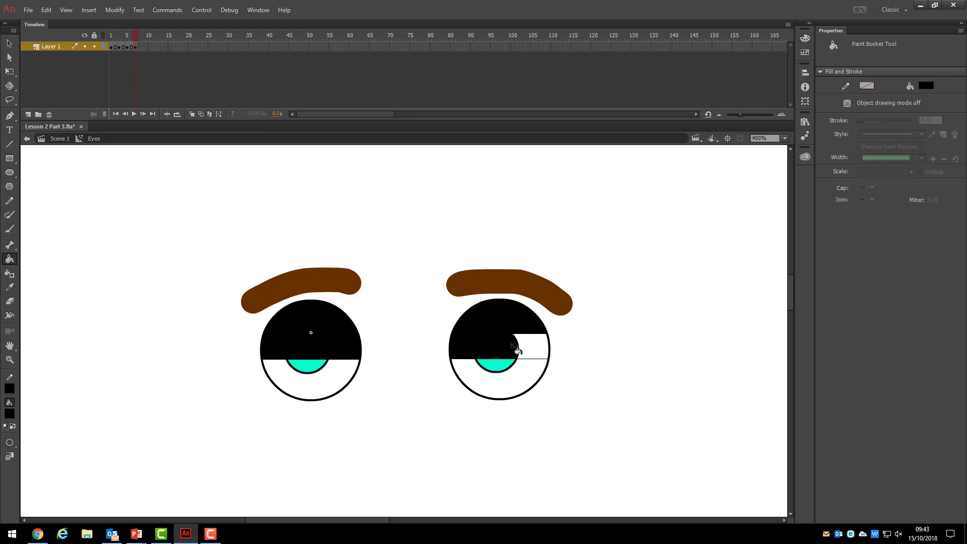
{"action": "left_click", "coordinate": [529, 348]}
Insert a keyframe at frame 9 of Layer 1
{"action": "left_click", "coordinate": [144, 48]}
{"action": "right_click", "coordinate": [145, 48]}
{"action": "left_click", "coordinate": [177, 129]}
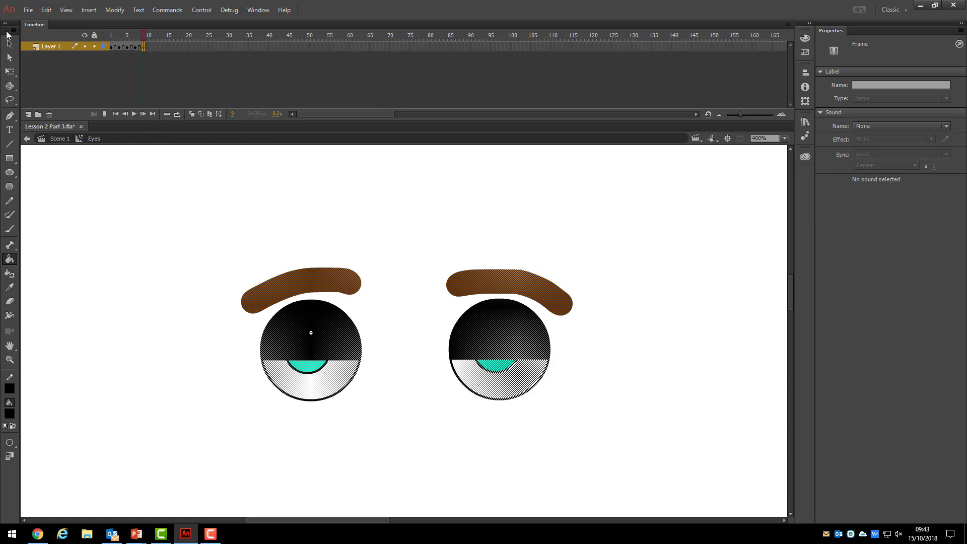
Fill the remaining lower eye-white and iris areas of both eyes with black on frame 9
{"action": "left_click", "coordinate": [227, 384]}
{"action": "left_click", "coordinate": [310, 390]}
{"action": "left_click", "coordinate": [307, 367]}
{"action": "left_click", "coordinate": [480, 385]}
{"action": "left_click", "coordinate": [496, 368]}
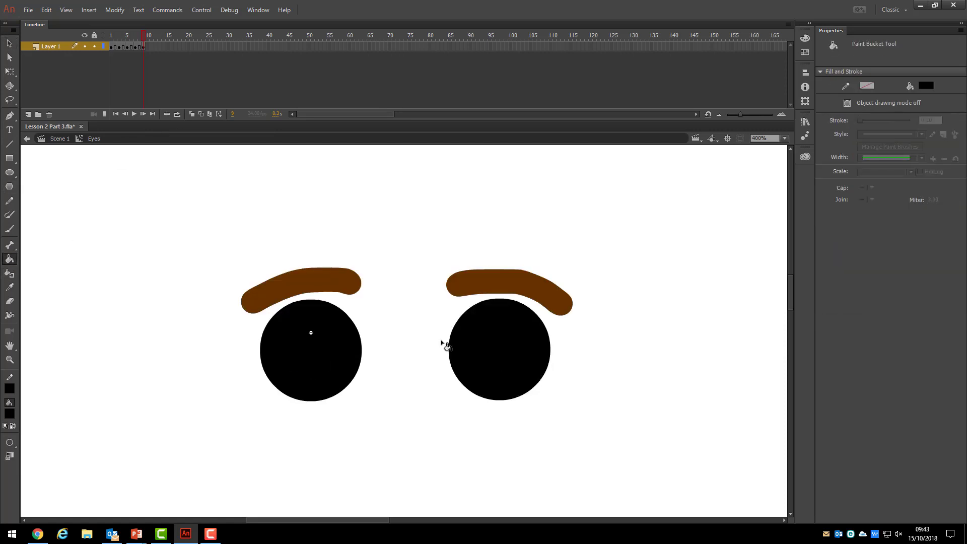
Select frames 1 to 9 of Layer 1 and copy them
{"action": "left_click", "coordinate": [111, 47]}
{"action": "left_click", "coordinate": [119, 47]}
{"action": "left_click", "coordinate": [136, 47]}
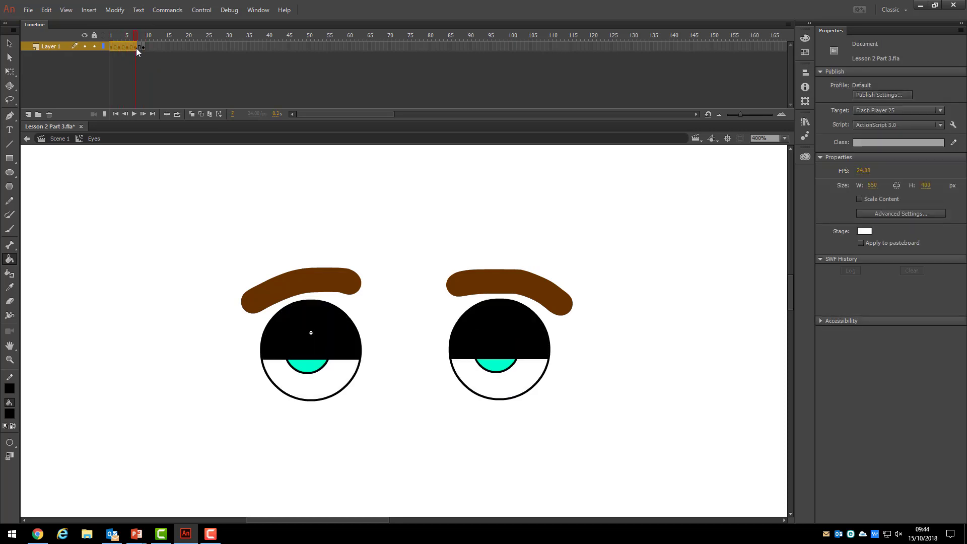
{"action": "left_click", "coordinate": [142, 48]}
{"action": "left_click", "coordinate": [142, 47]}
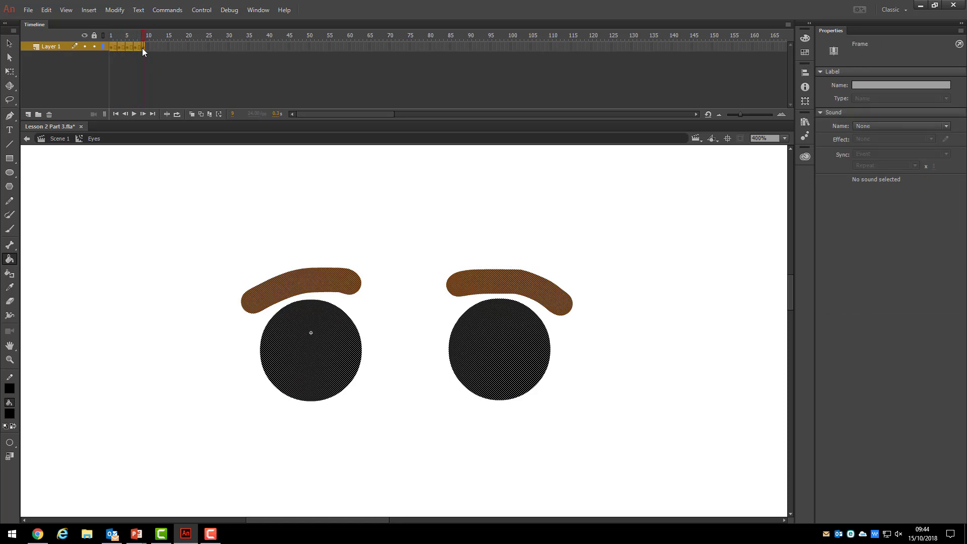
{"action": "right_click", "coordinate": [113, 47]}
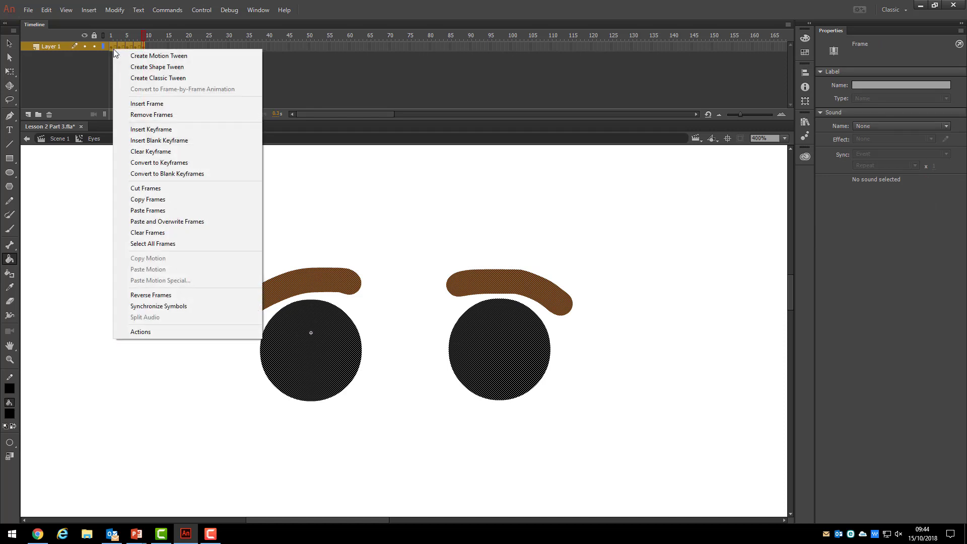
{"action": "left_click", "coordinate": [188, 202]}
Paste the copied blink frames at frame 11 of Layer 1
{"action": "left_click", "coordinate": [151, 47]}
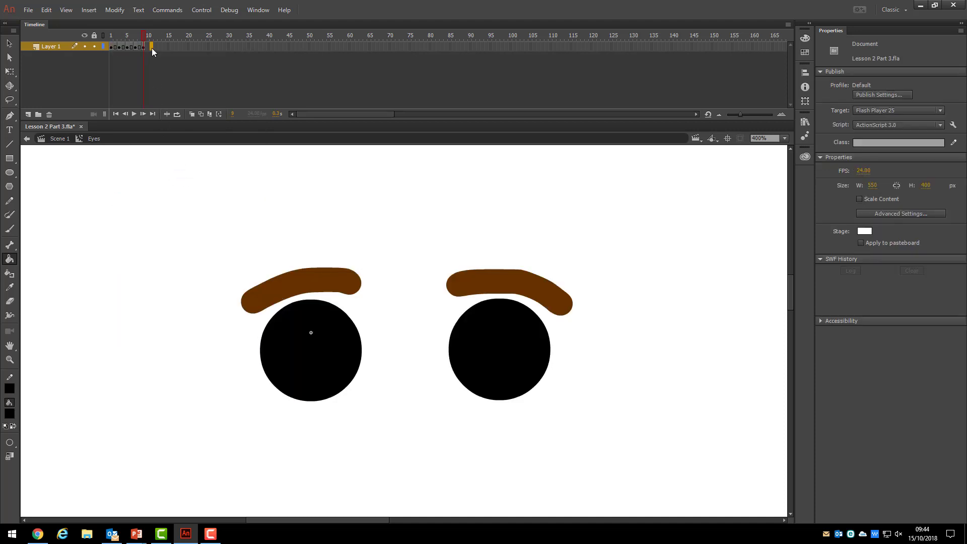
{"action": "right_click", "coordinate": [152, 47]}
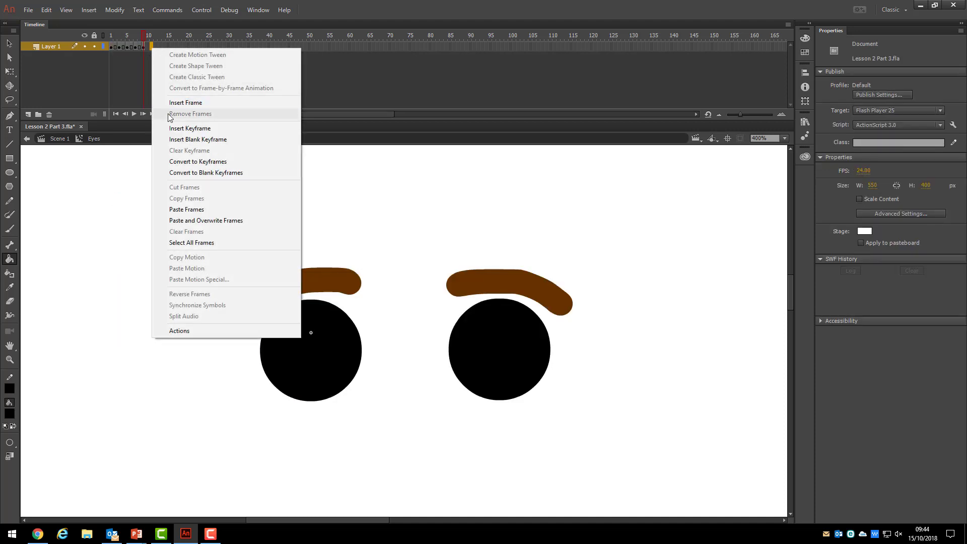
{"action": "left_click", "coordinate": [197, 209]}
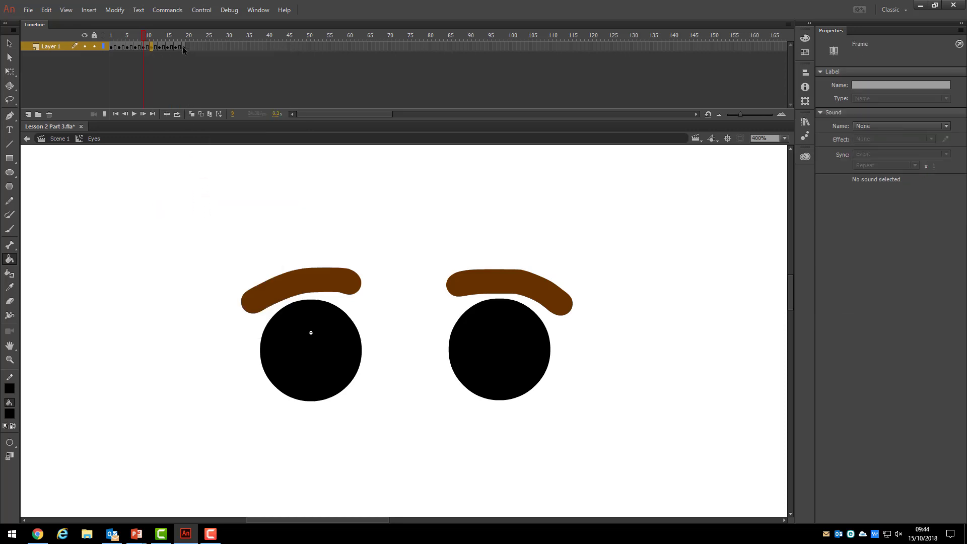
Reverse the order of frames 11 to 19 and return the playhead to frame 1
{"action": "left_click_drag", "start_coordinate": [183, 47], "coordinate": [153, 50]}
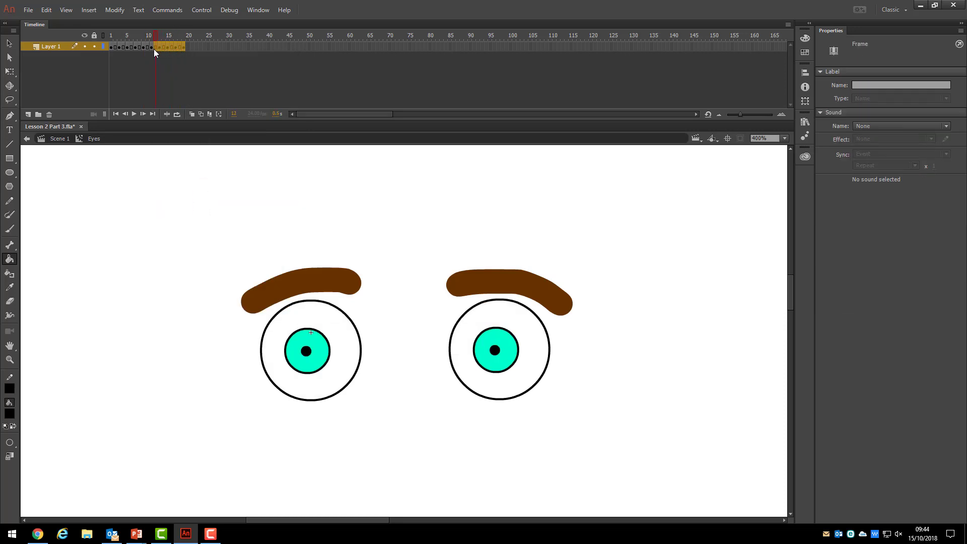
{"action": "key", "text": "ctrl+a"}
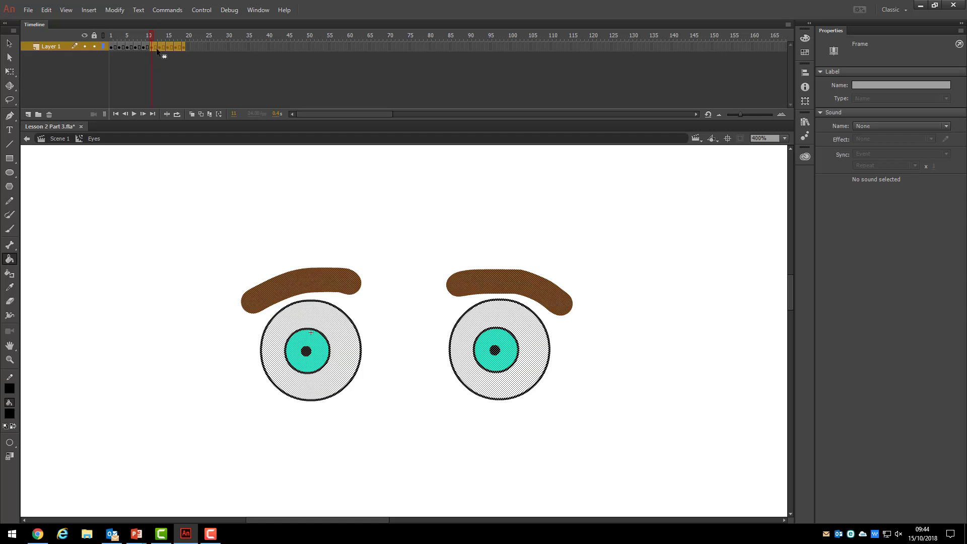
{"action": "right_click", "coordinate": [156, 47]}
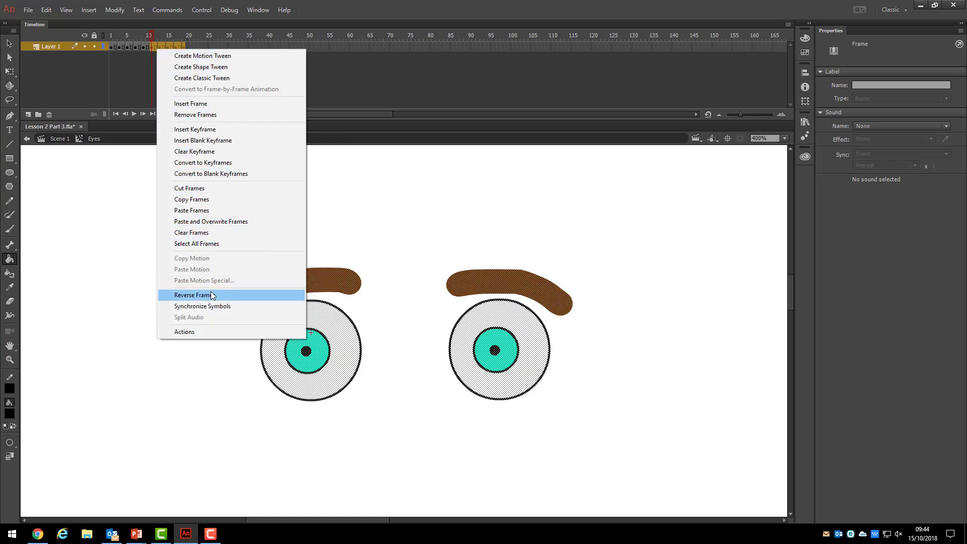
{"action": "left_click", "coordinate": [226, 294]}
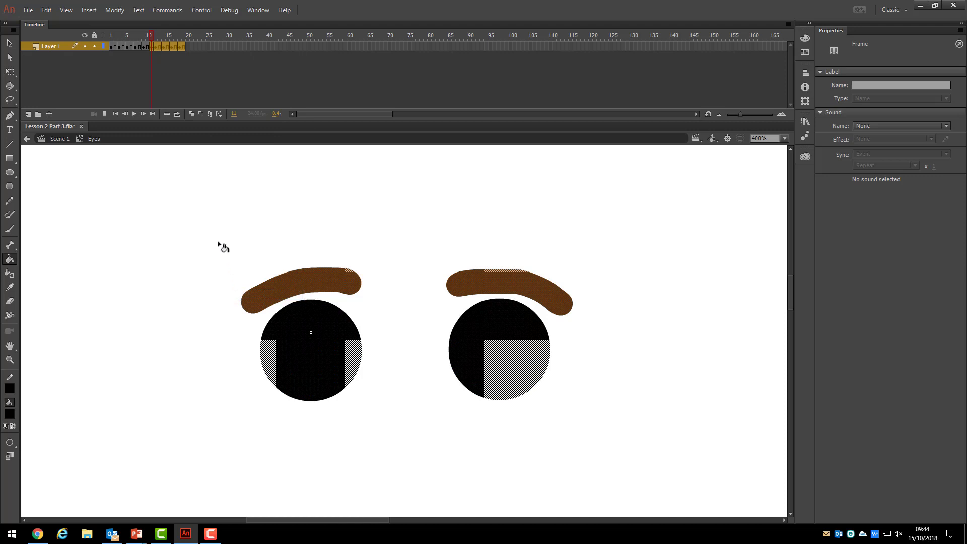
{"action": "left_click_drag", "start_coordinate": [152, 37], "coordinate": [111, 35]}
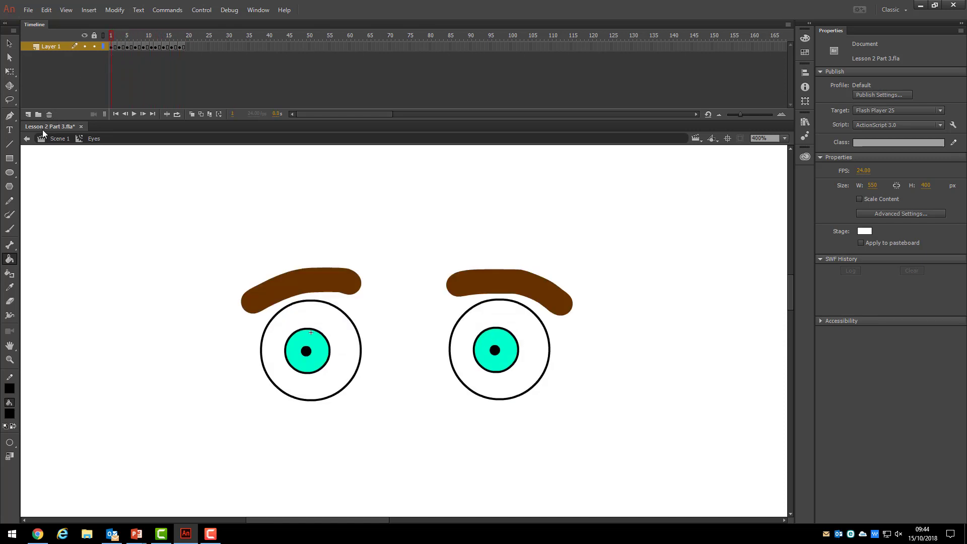
Return to Scene 1 and delete the original eyes drawing from frame 1 of the Eyes layer
{"action": "left_click", "coordinate": [28, 139]}
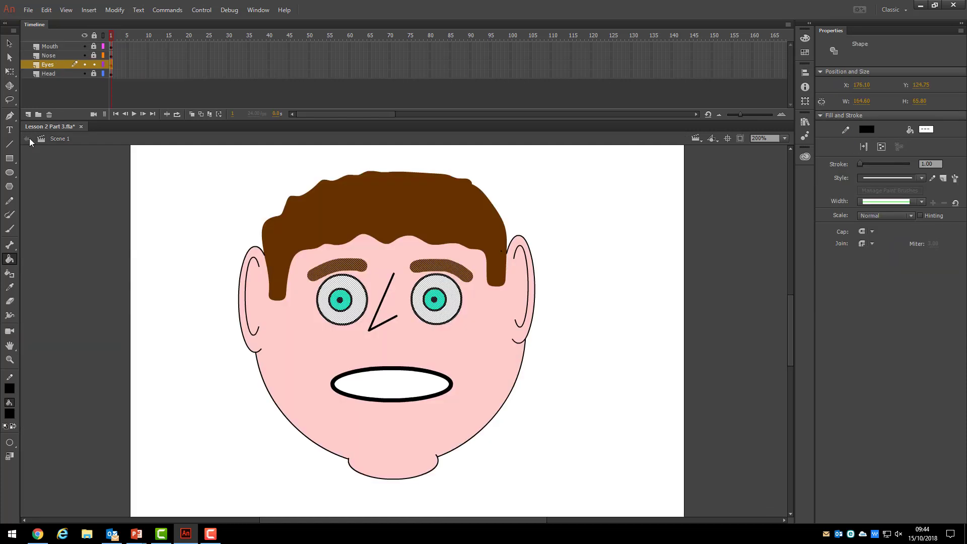
{"action": "left_click", "coordinate": [112, 90]}
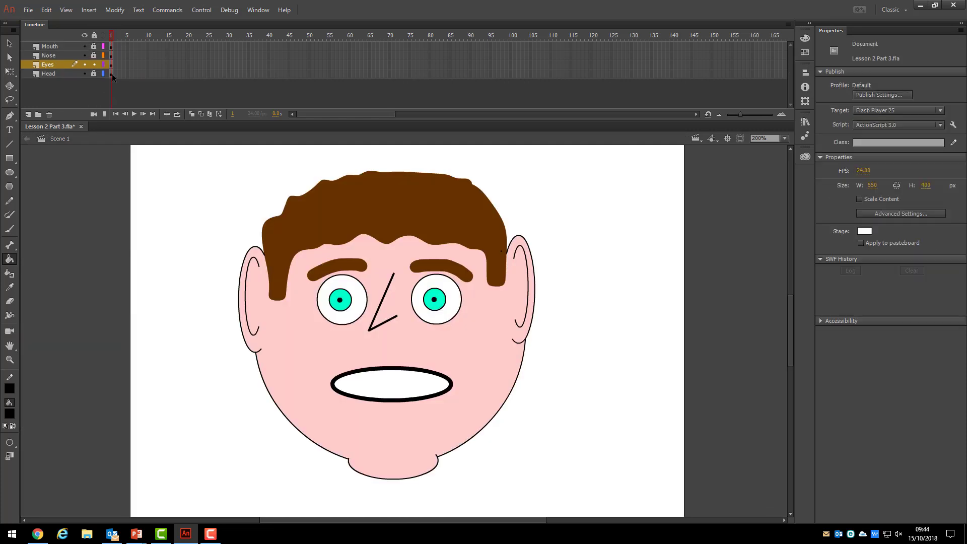
{"action": "left_click", "coordinate": [111, 65]}
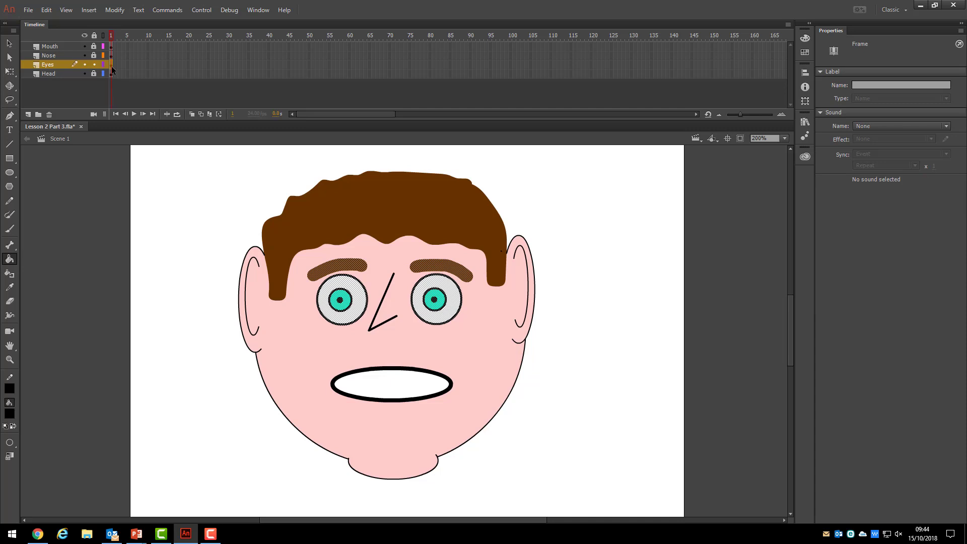
{"action": "key", "text": "Delete"}
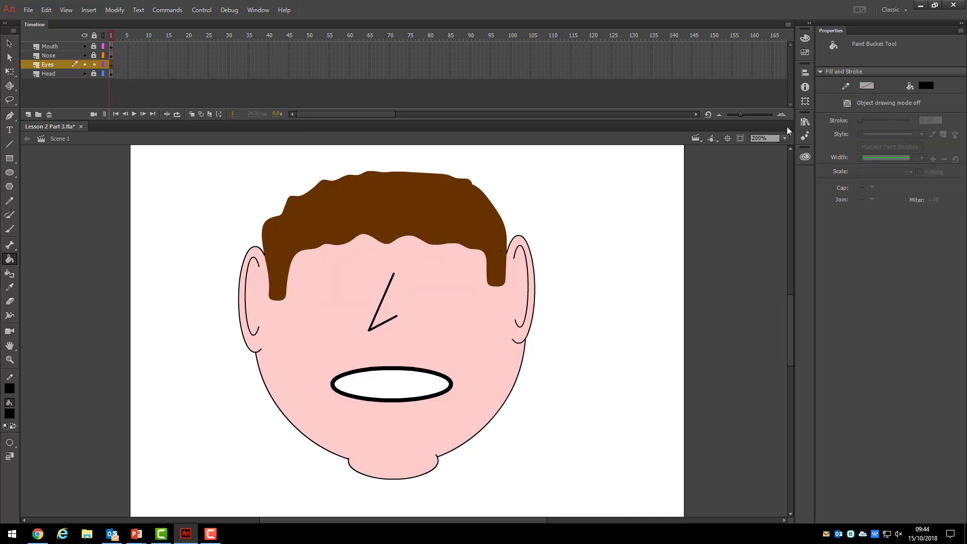
Place the Eyes symbol from the library on the face and align it where the original eyes were
{"action": "left_click", "coordinate": [805, 123]}
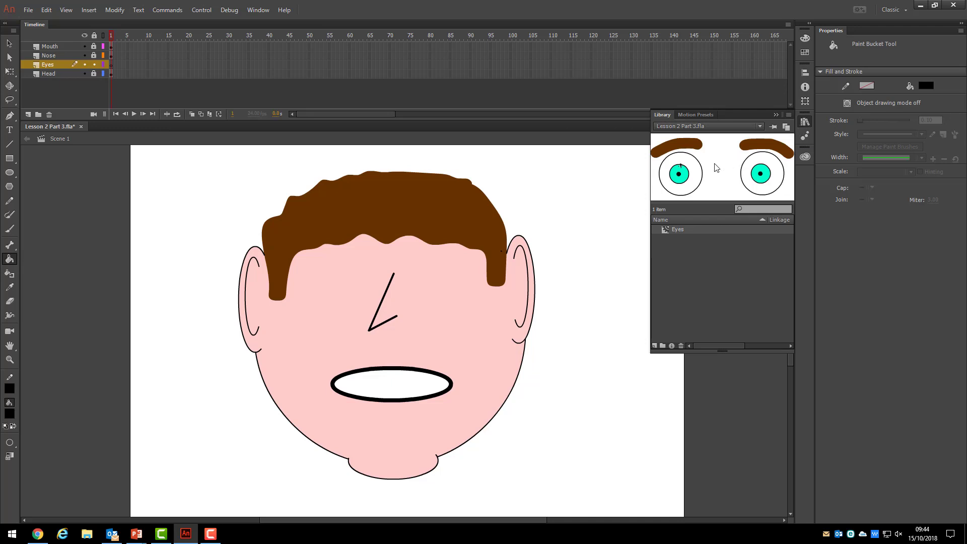
{"action": "left_click_drag", "start_coordinate": [664, 229], "coordinate": [401, 296]}
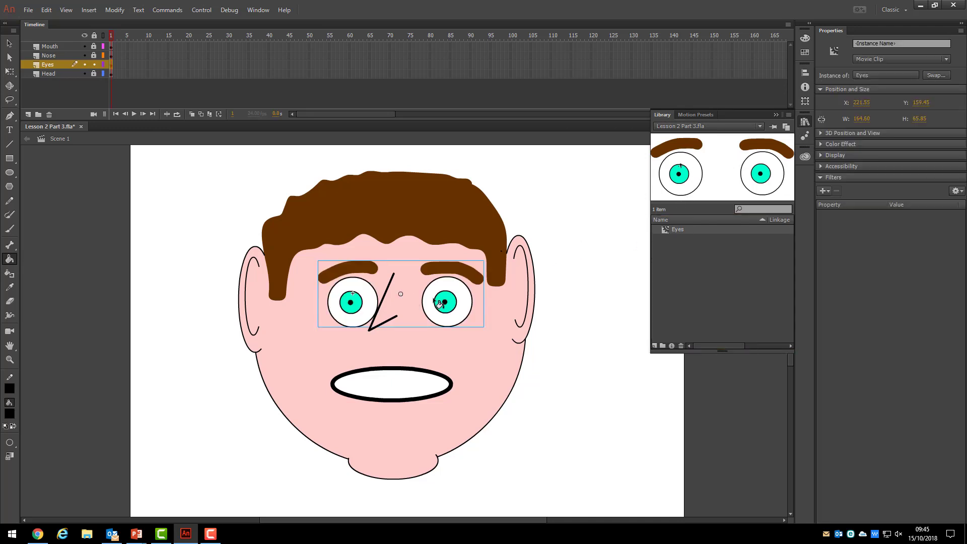
{"action": "left_click", "coordinate": [428, 295]}
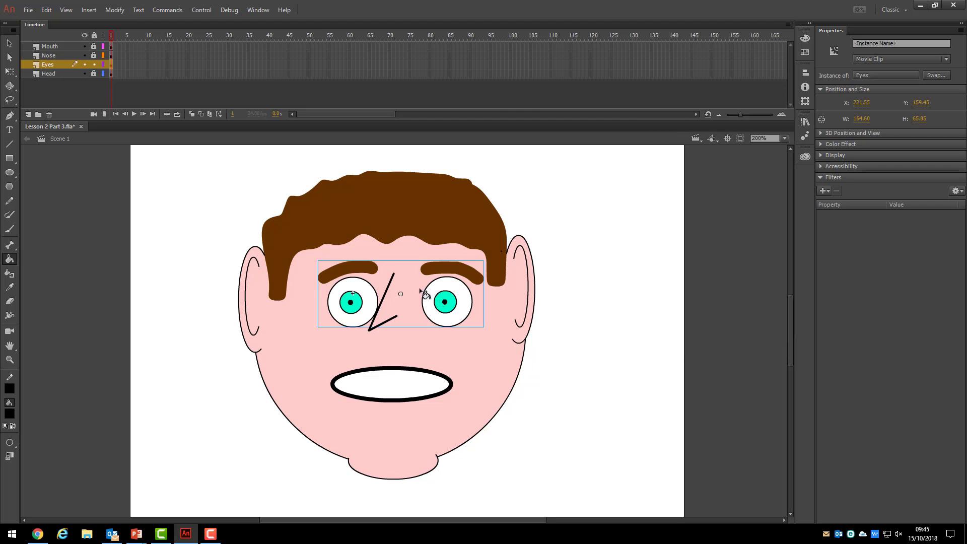
{"action": "left_click", "coordinate": [9, 43]}
{"action": "left_click_drag", "start_coordinate": [436, 288], "coordinate": [425, 290]}
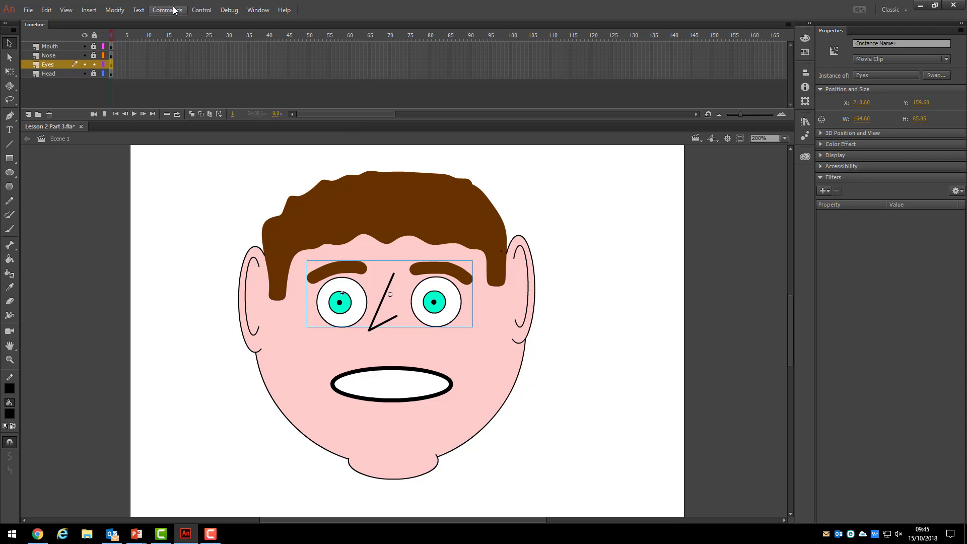
Test the movie to watch the blink animation, and close the preview
{"action": "left_click", "coordinate": [195, 11]}
{"action": "left_click", "coordinate": [226, 85]}
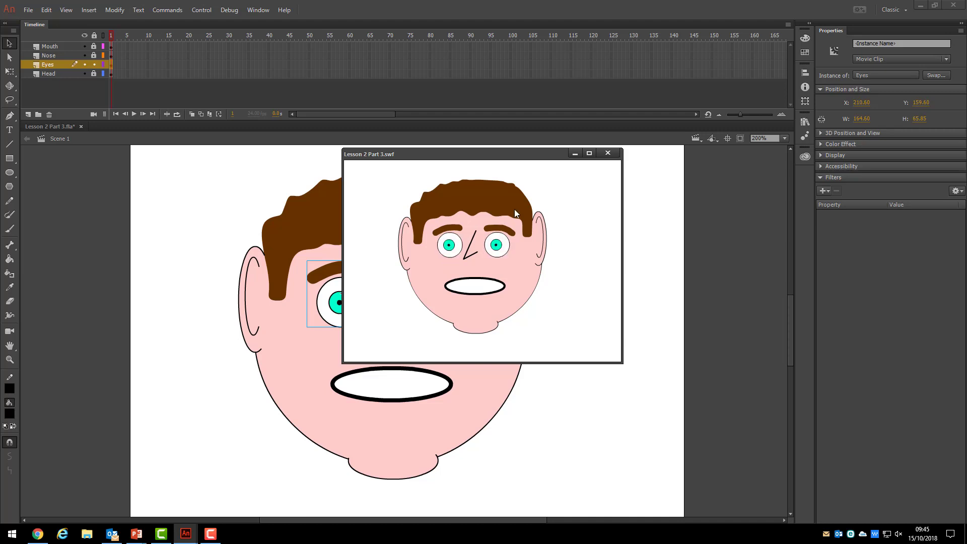
{"action": "left_click", "coordinate": [610, 154]}
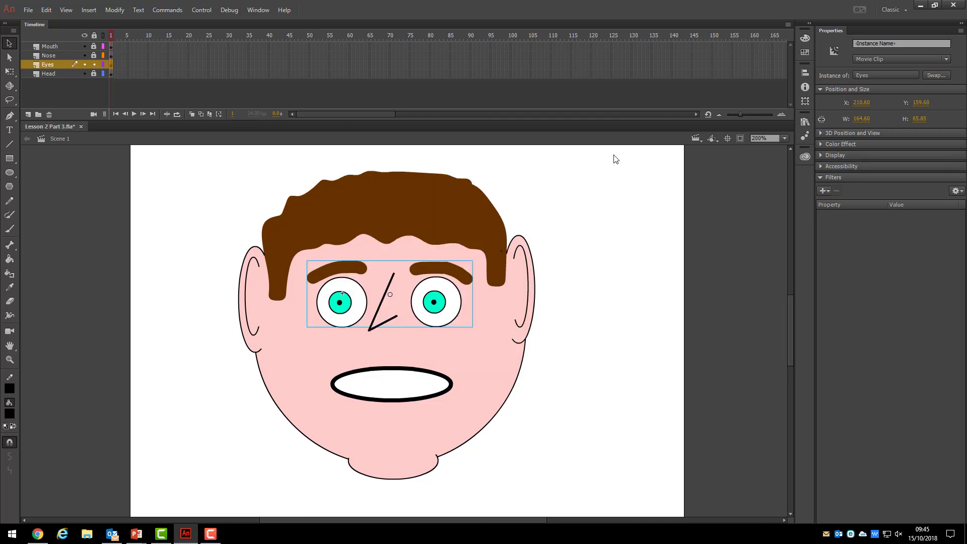
Open the Eyes symbol from the library and extend its last open-eye pose by inserting a frame at frame 80
{"action": "left_click", "coordinate": [805, 122]}
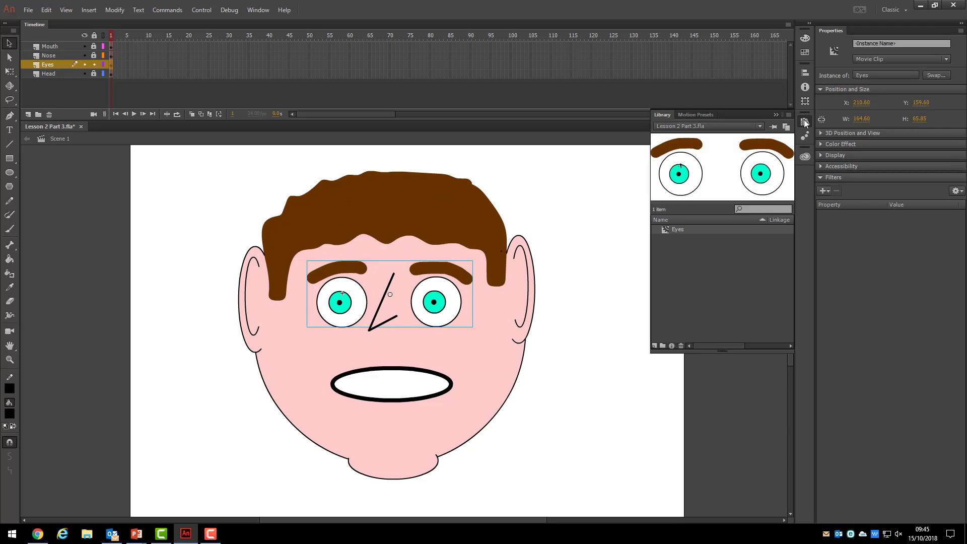
{"action": "double_click", "coordinate": [666, 228]}
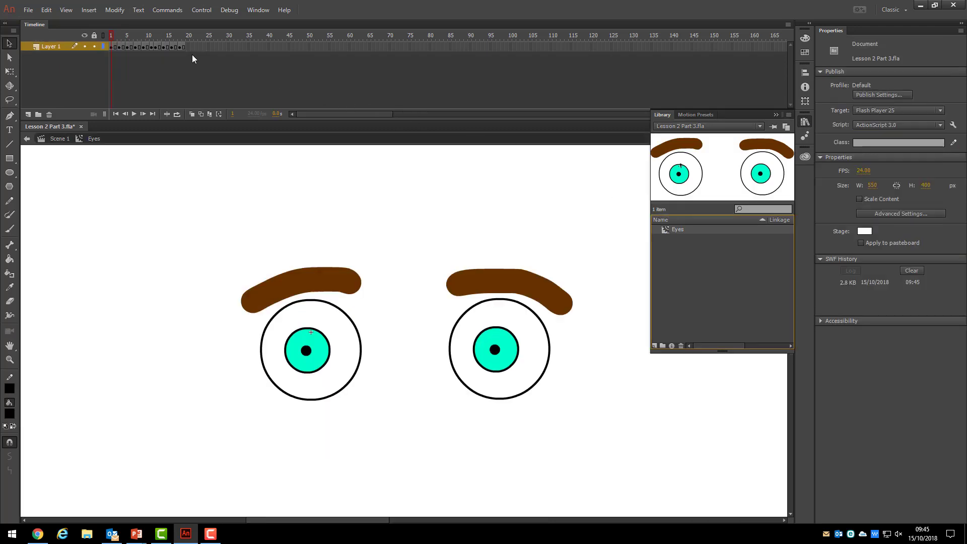
{"action": "left_click", "coordinate": [429, 47]}
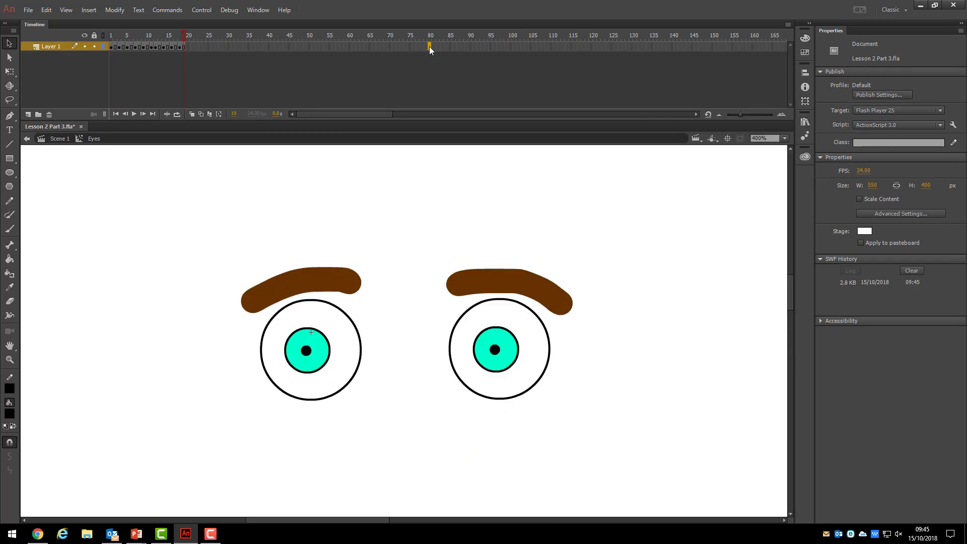
{"action": "right_click", "coordinate": [429, 47]}
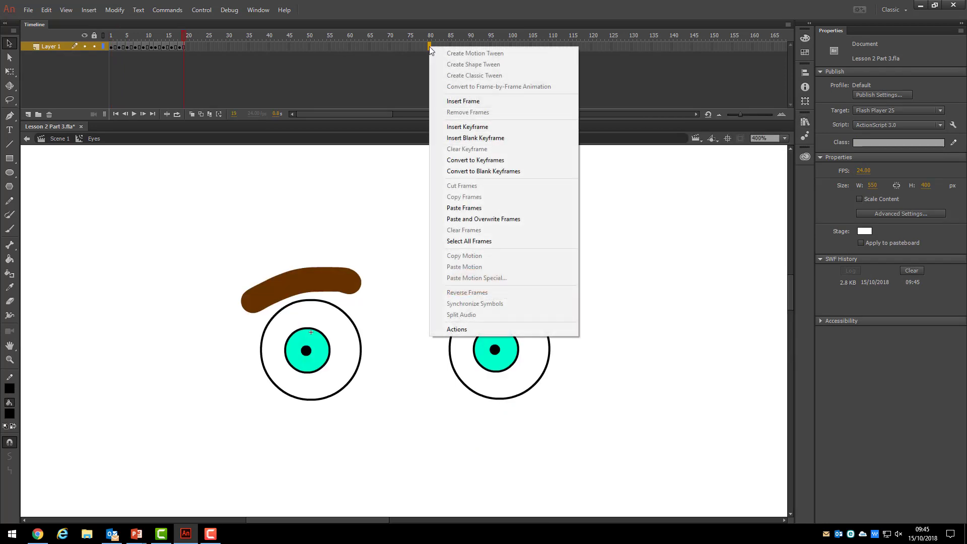
{"action": "left_click", "coordinate": [461, 100]}
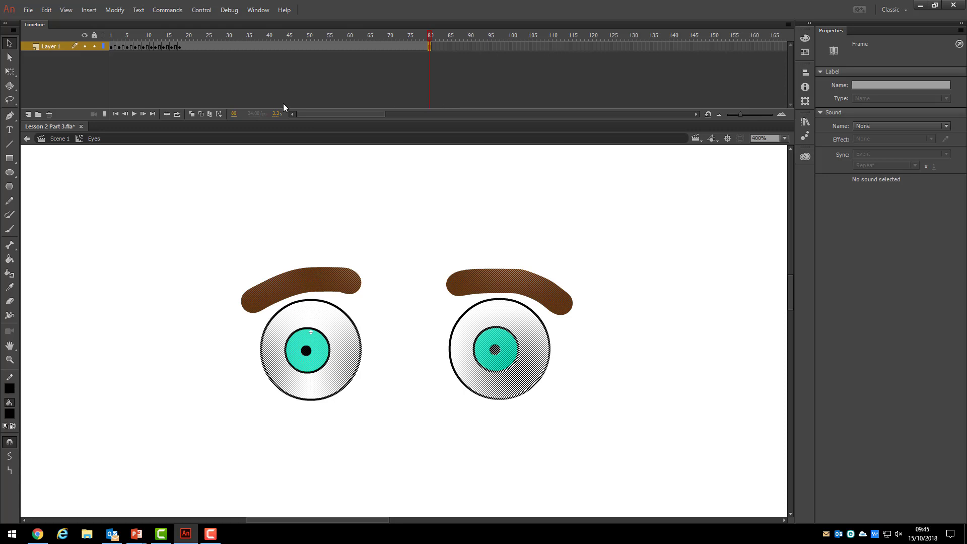
Go back to Scene 1 and test the movie again to check the blink's timing, closing the preview
{"action": "left_click", "coordinate": [27, 139]}
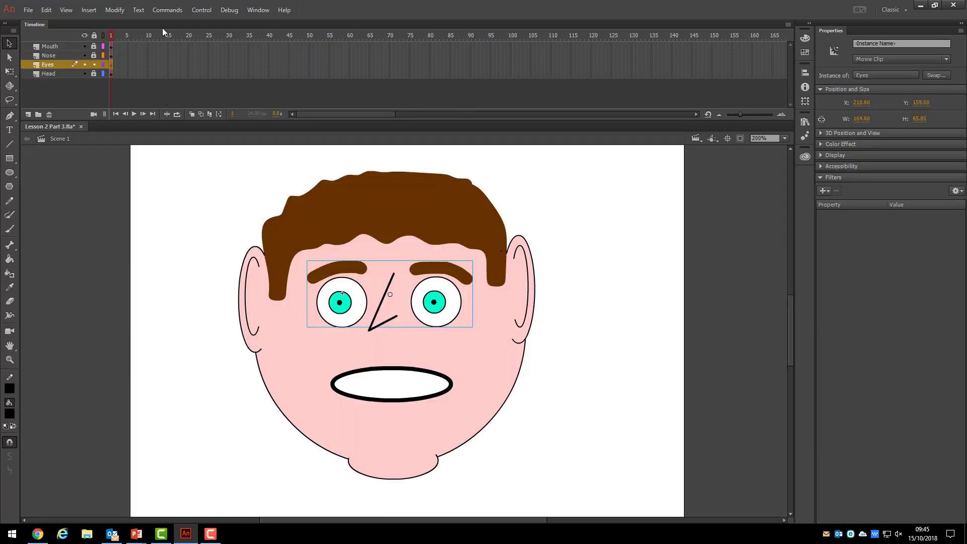
{"action": "left_click", "coordinate": [200, 10]}
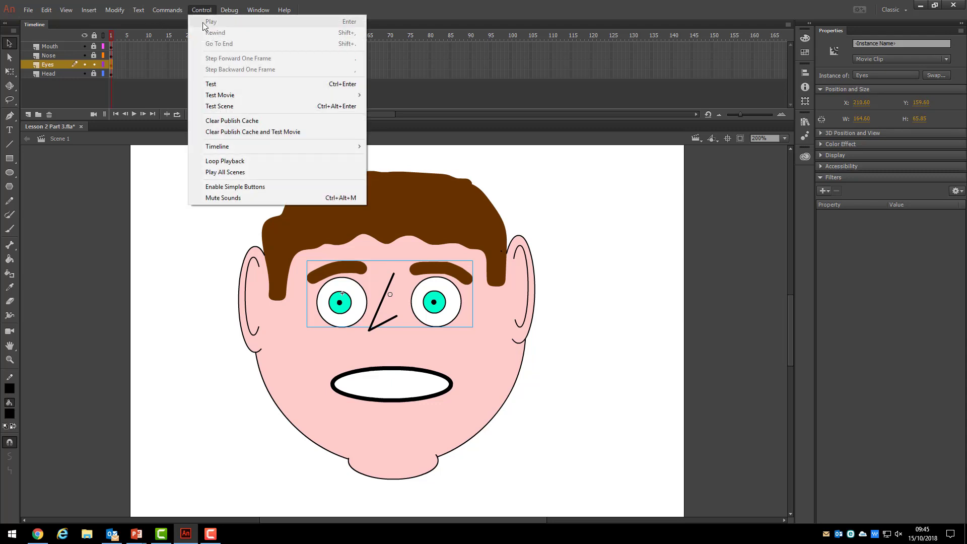
{"action": "left_click", "coordinate": [213, 83]}
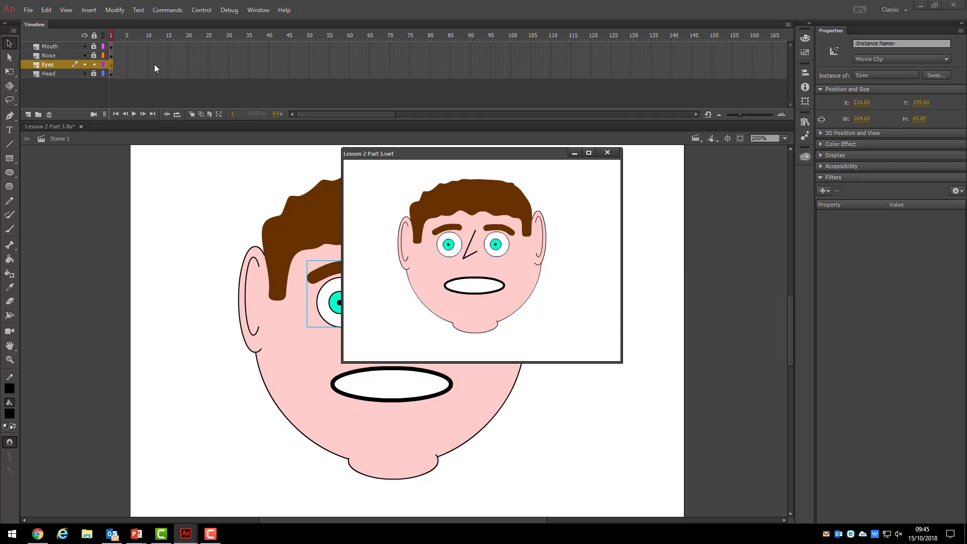
{"action": "left_click", "coordinate": [607, 152]}
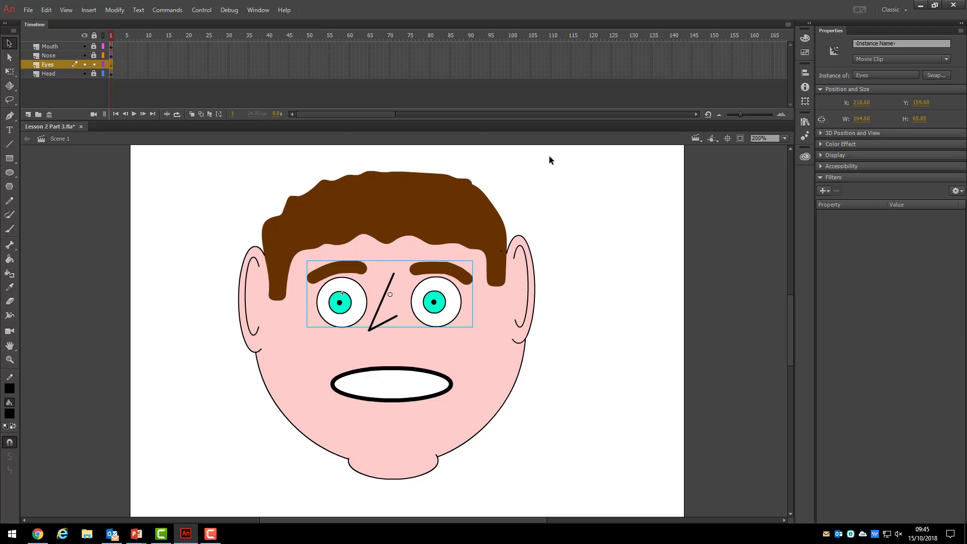
Lock the Eyes layer, unlock the Mouth layer and create a new movie clip symbol named Mouth
{"action": "left_click", "coordinate": [94, 64]}
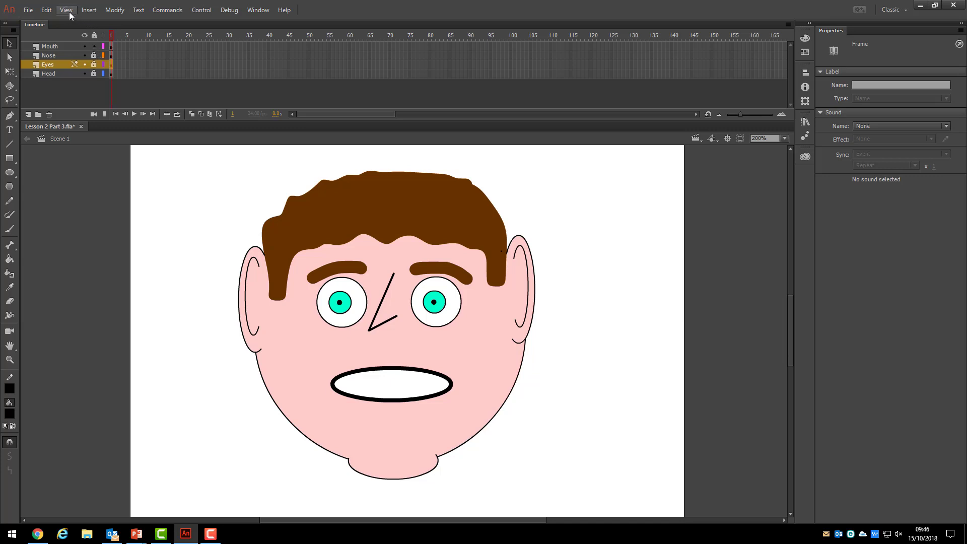
{"action": "left_click", "coordinate": [88, 10]}
{"action": "left_click", "coordinate": [99, 21]}
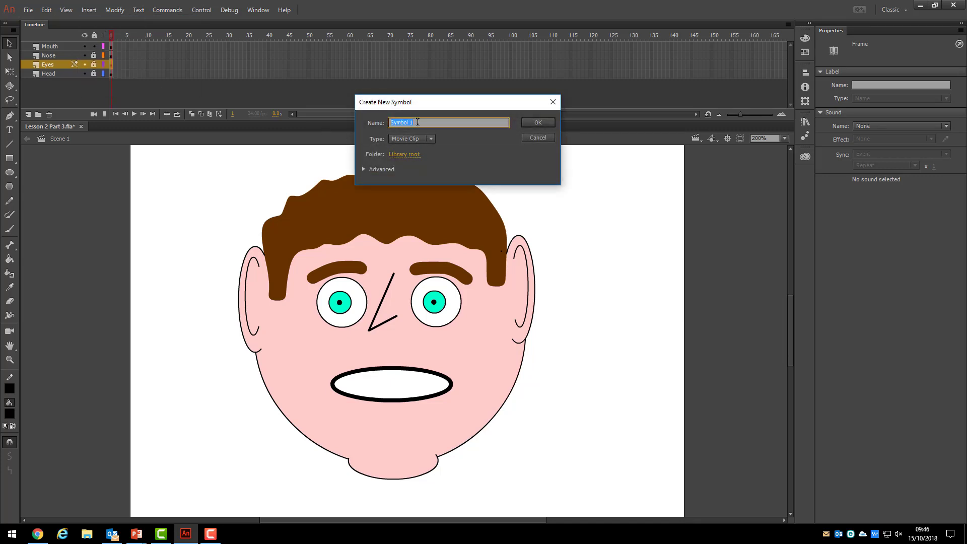
{"action": "type", "text": "Mouth"}
{"action": "key", "text": "Return"}
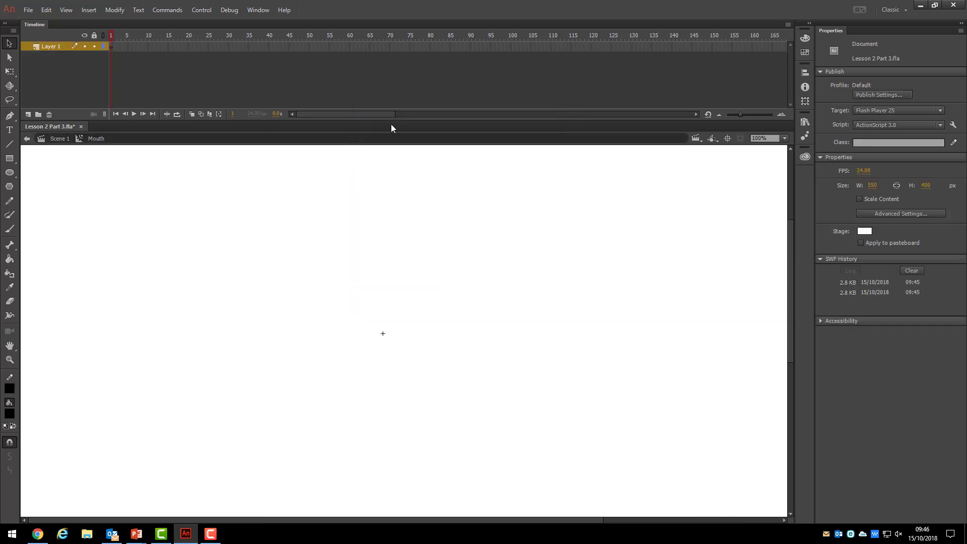
Return to Scene 1 and copy the face's whole mouth, both its white fill and black outline
{"action": "left_click", "coordinate": [26, 139]}
{"action": "left_click", "coordinate": [396, 391]}
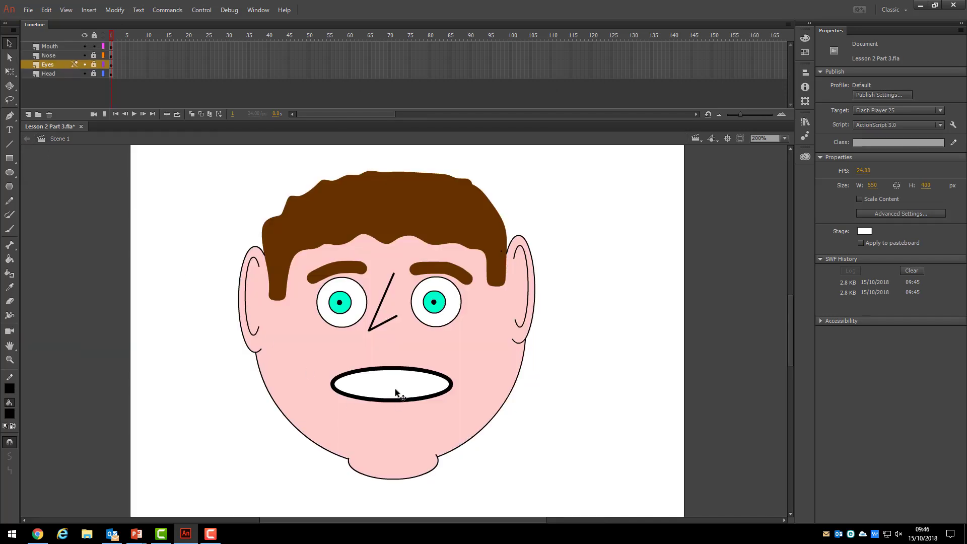
{"action": "right_click", "coordinate": [396, 391]}
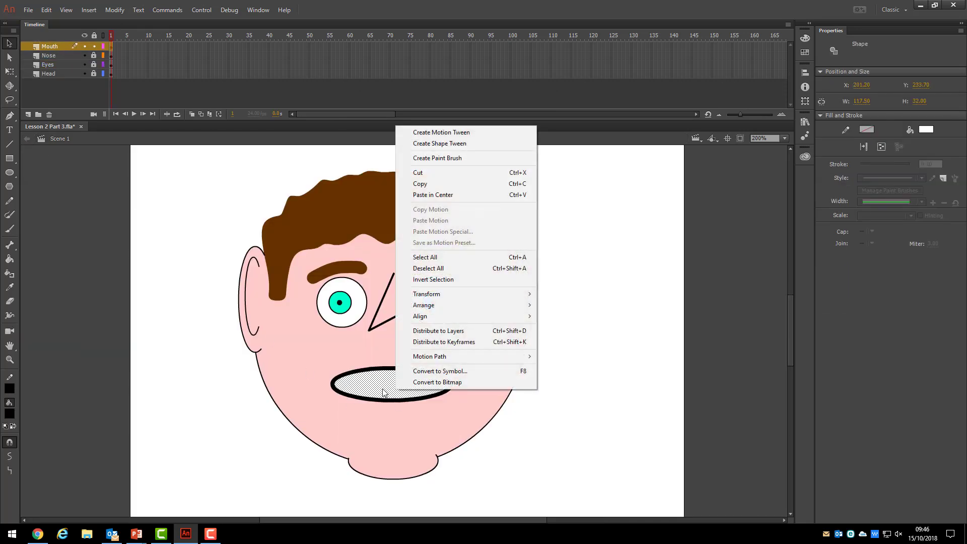
{"action": "left_click", "coordinate": [381, 390]}
{"action": "double_click", "coordinate": [381, 391]}
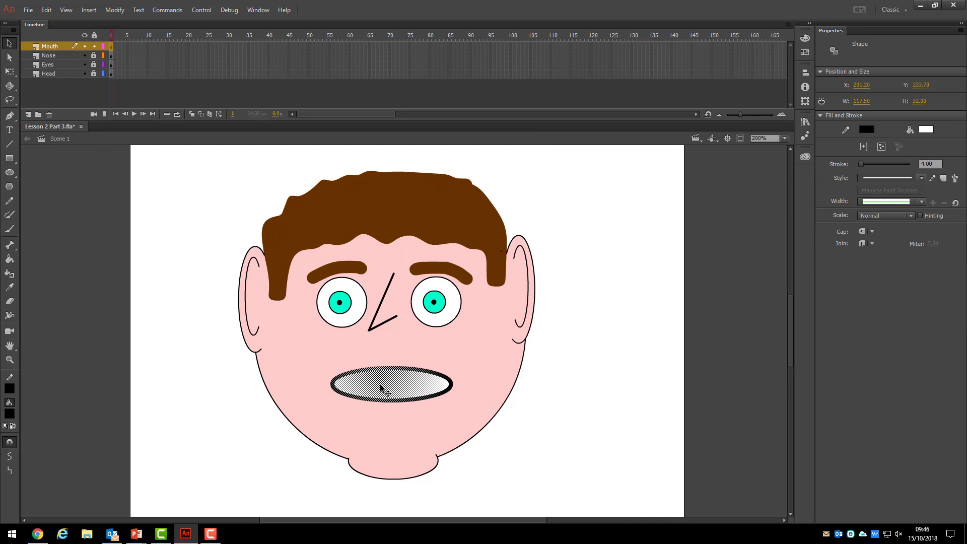
{"action": "left_click", "coordinate": [49, 10]}
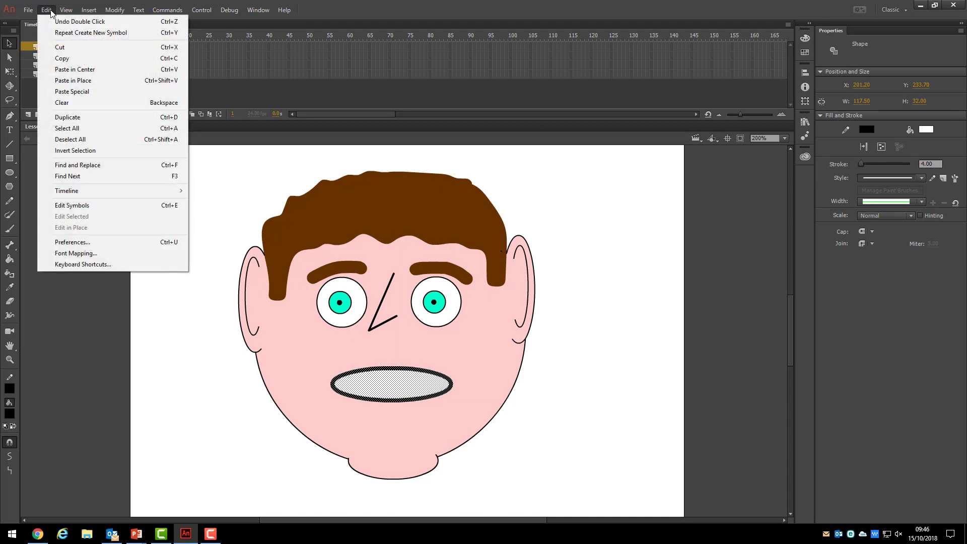
{"action": "left_click", "coordinate": [62, 58]}
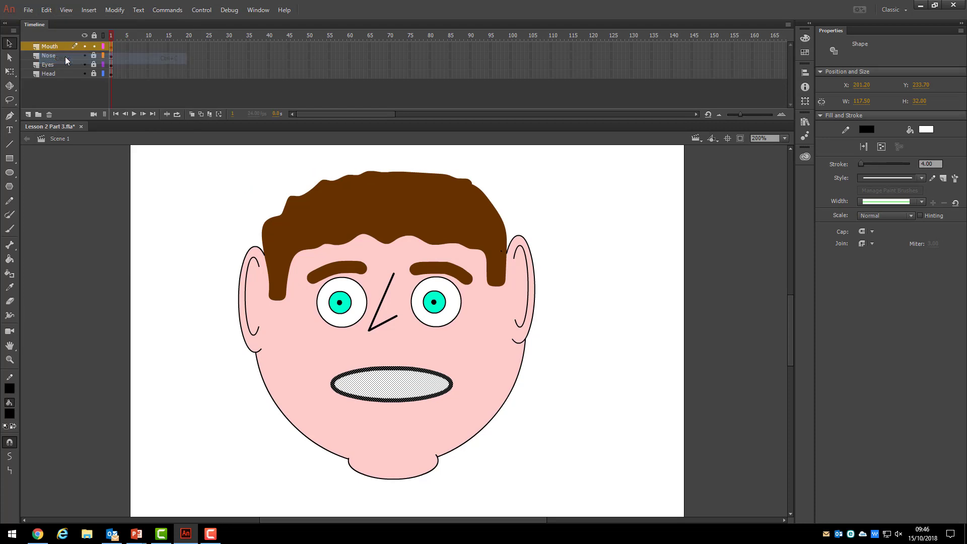
Open the Mouth symbol from the library and paste the copied mouth in place
{"action": "left_click", "coordinate": [805, 122]}
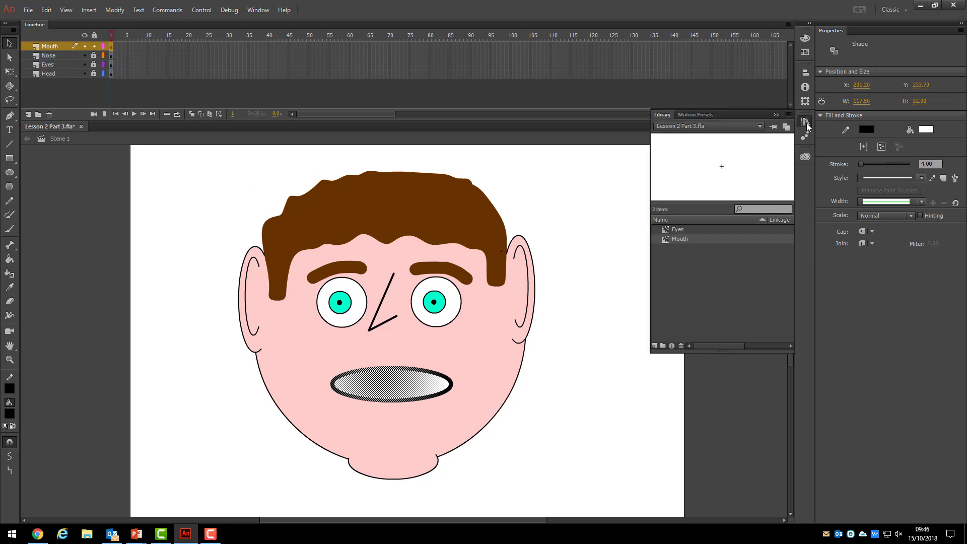
{"action": "double_click", "coordinate": [664, 238]}
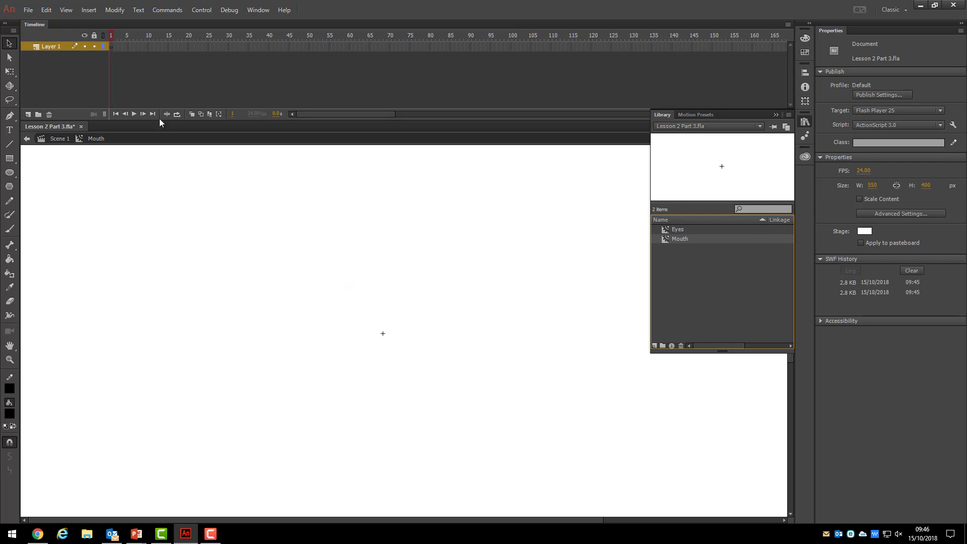
{"action": "left_click", "coordinate": [46, 10]}
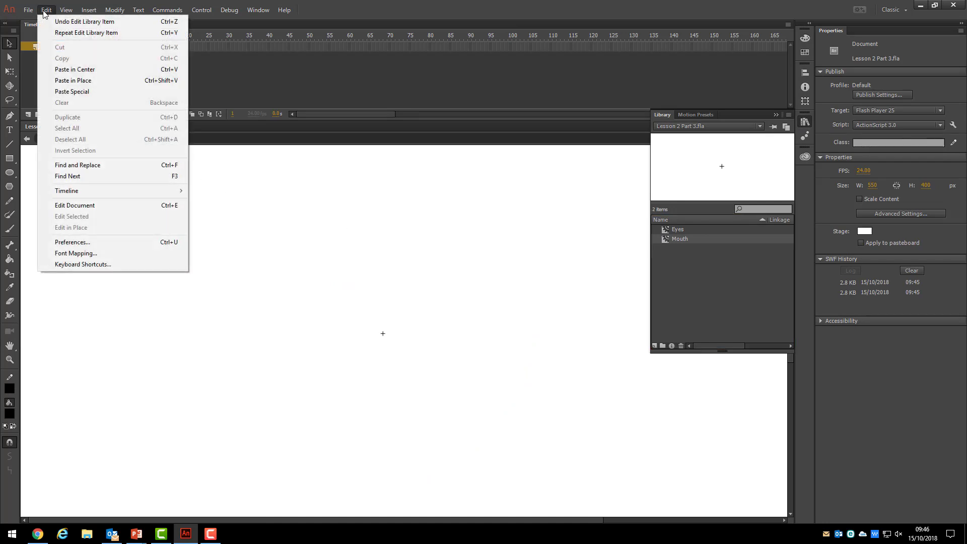
{"action": "left_click", "coordinate": [78, 80]}
Insert a keyframe at frame 3 of the Mouth symbol and turn on onion skinning
{"action": "right_click", "coordinate": [119, 50]}
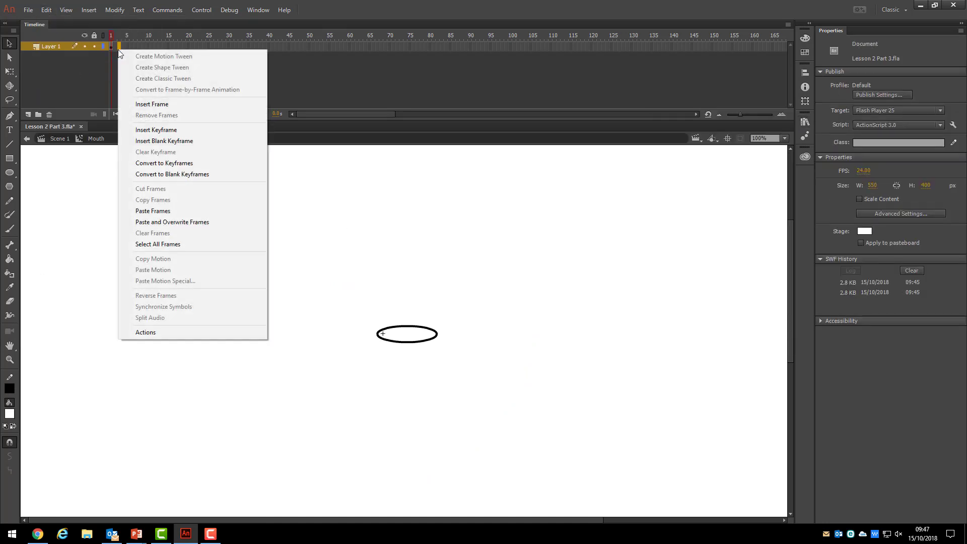
{"action": "left_click", "coordinate": [156, 129]}
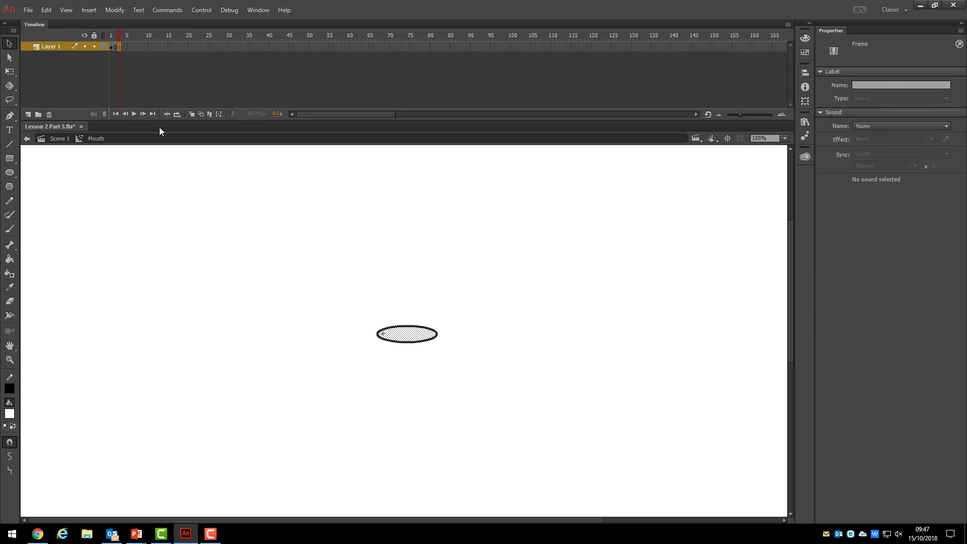
{"action": "left_click", "coordinate": [14, 176]}
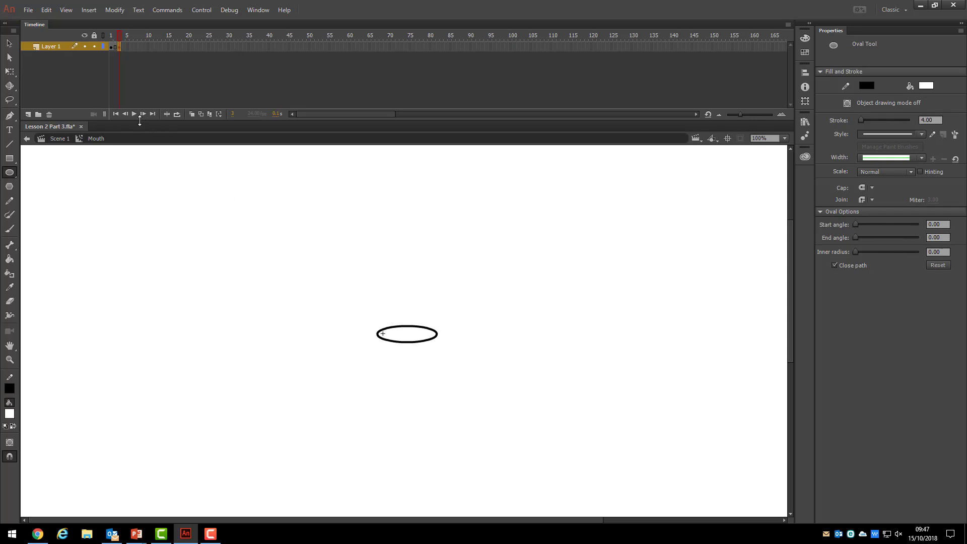
{"action": "left_click", "coordinate": [191, 115]}
Replace the mouth at frame 3 with a narrower oval centred over the onion-skinned original
{"action": "left_click", "coordinate": [10, 44]}
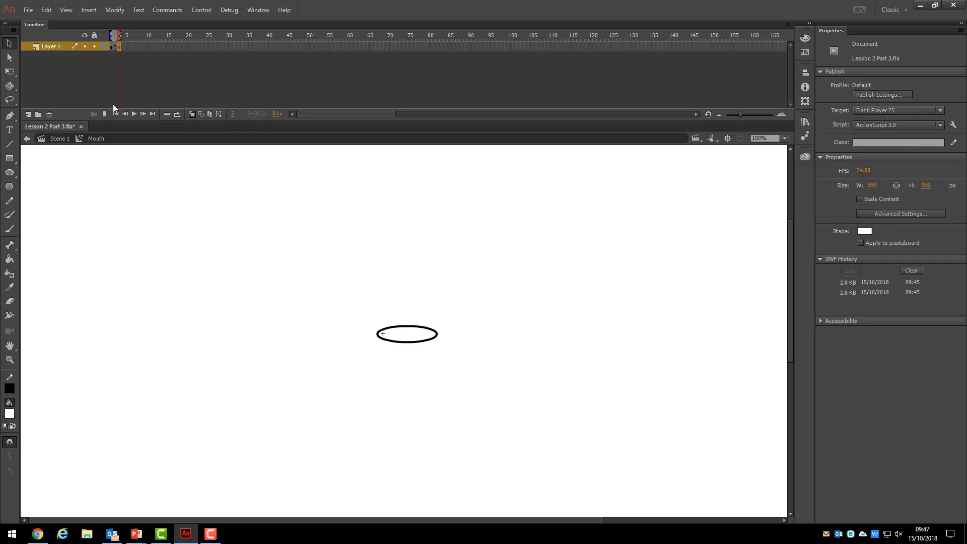
{"action": "left_click_drag", "start_coordinate": [367, 304], "coordinate": [473, 370]}
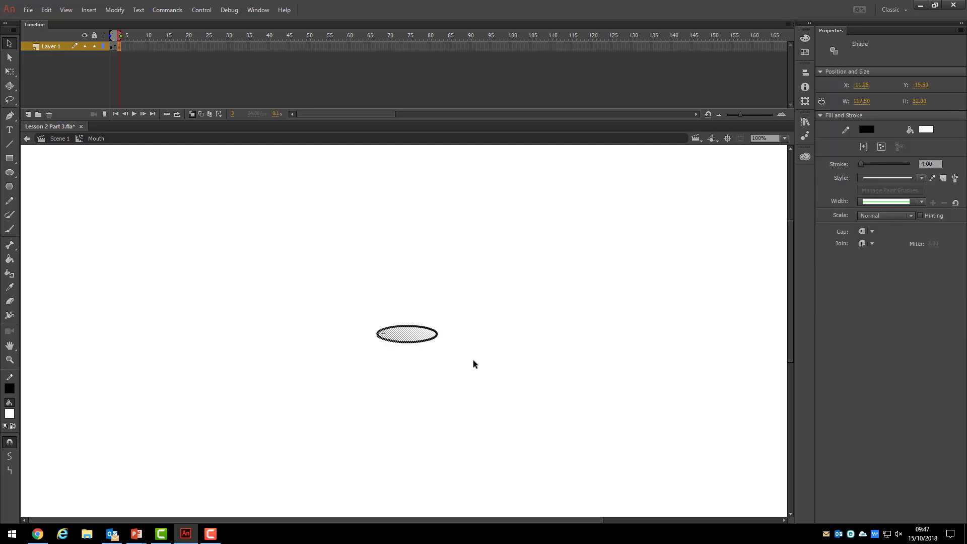
{"action": "key", "text": "Delete"}
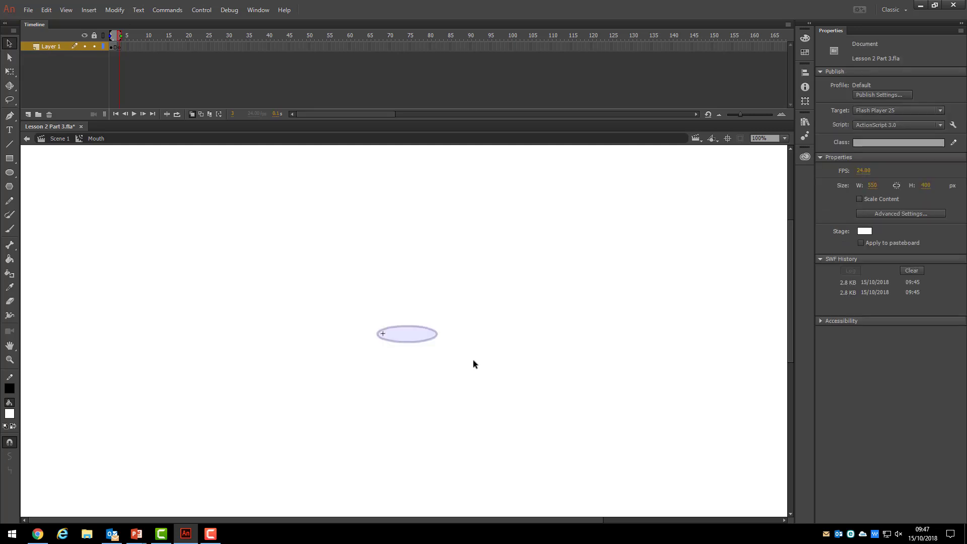
{"action": "left_click", "coordinate": [9, 172]}
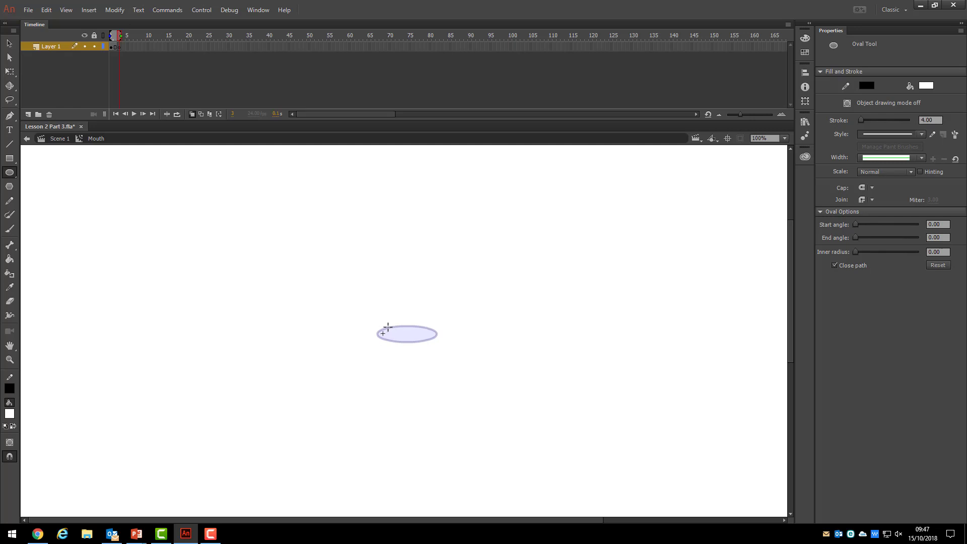
{"action": "left_click_drag", "start_coordinate": [385, 327], "coordinate": [428, 342]}
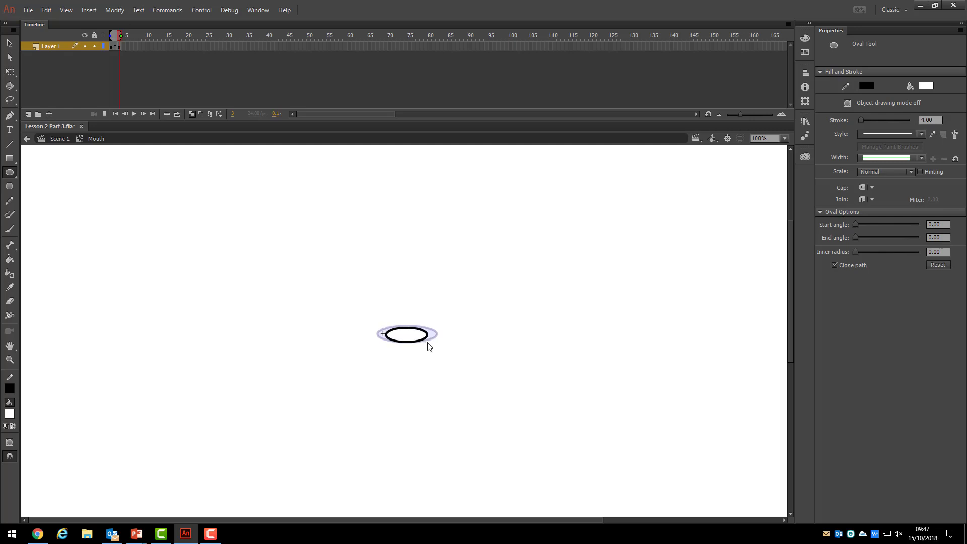
Insert a blank keyframe at frame 5 and draw a small round mouth at the middle of the previous oval
{"action": "left_click", "coordinate": [127, 47]}
{"action": "right_click", "coordinate": [127, 47]}
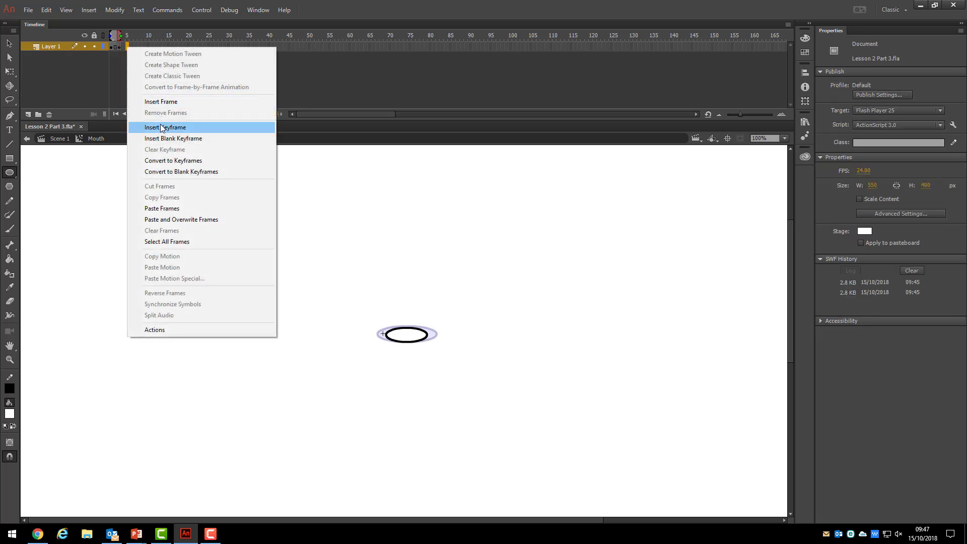
{"action": "left_click", "coordinate": [197, 141]}
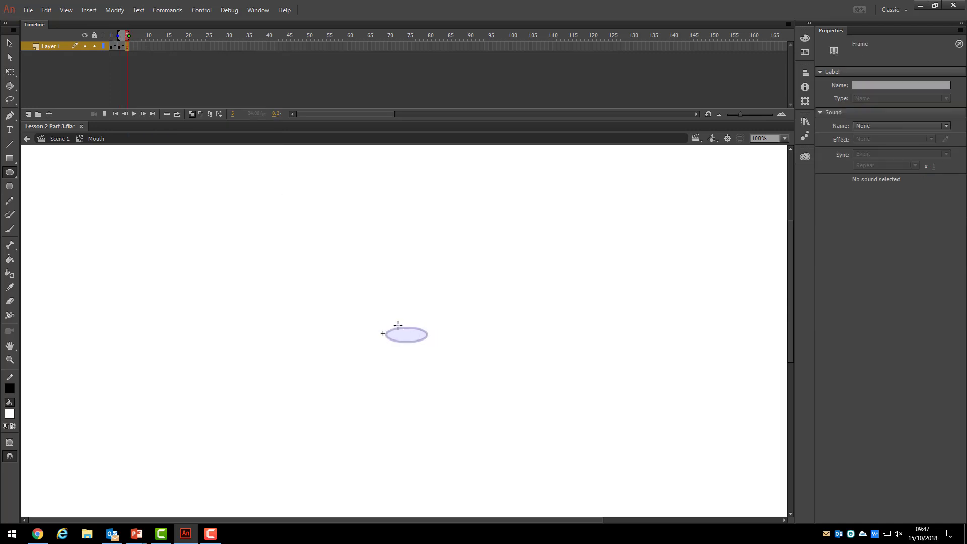
{"action": "left_click_drag", "start_coordinate": [397, 326], "coordinate": [410, 345]}
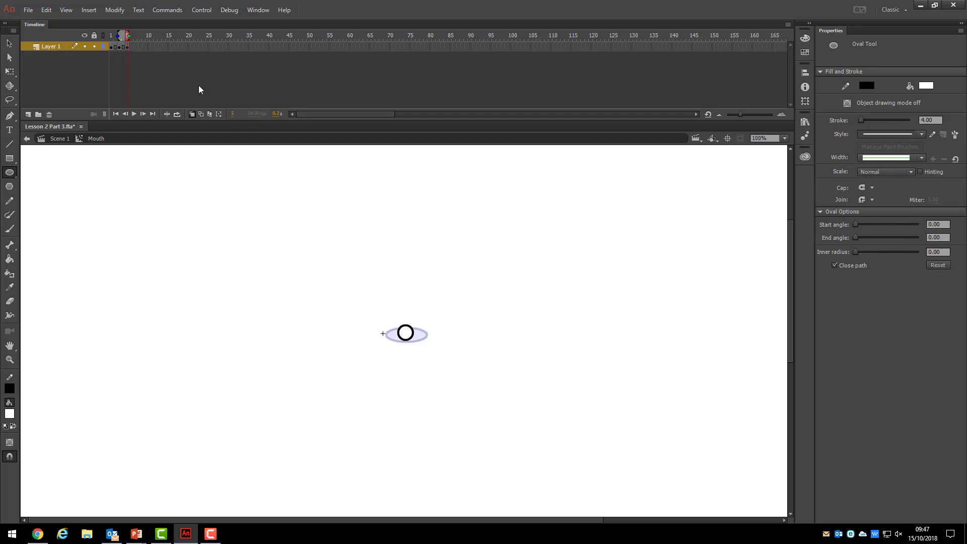
Insert a blank keyframe at frame 7 and draw a tiny circular mouth inside the previous circle's onion skin
{"action": "left_click", "coordinate": [136, 47]}
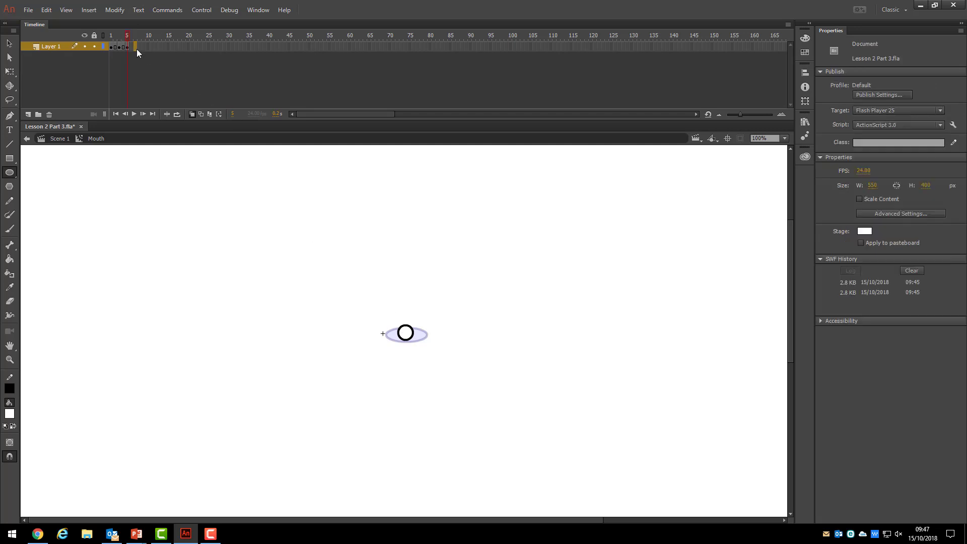
{"action": "right_click", "coordinate": [137, 50]}
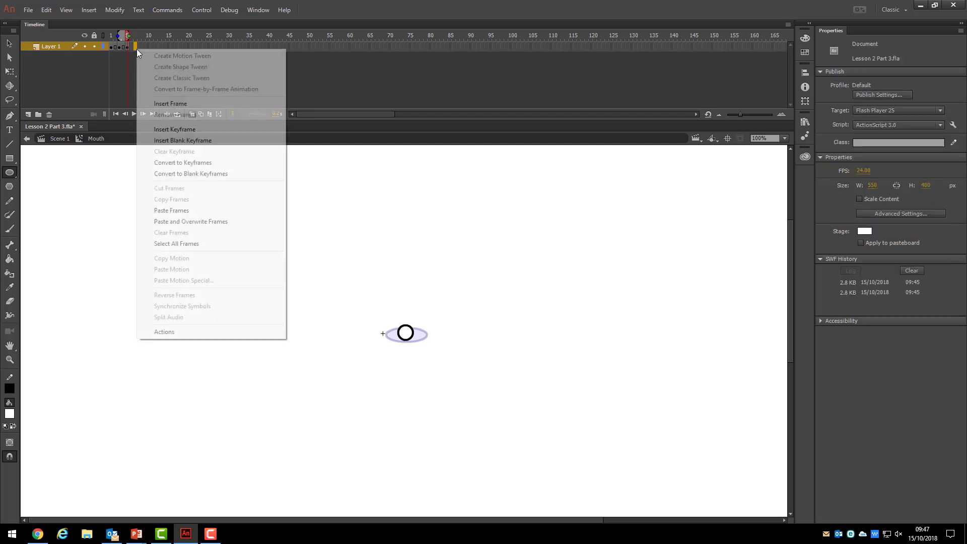
{"action": "left_click", "coordinate": [185, 141]}
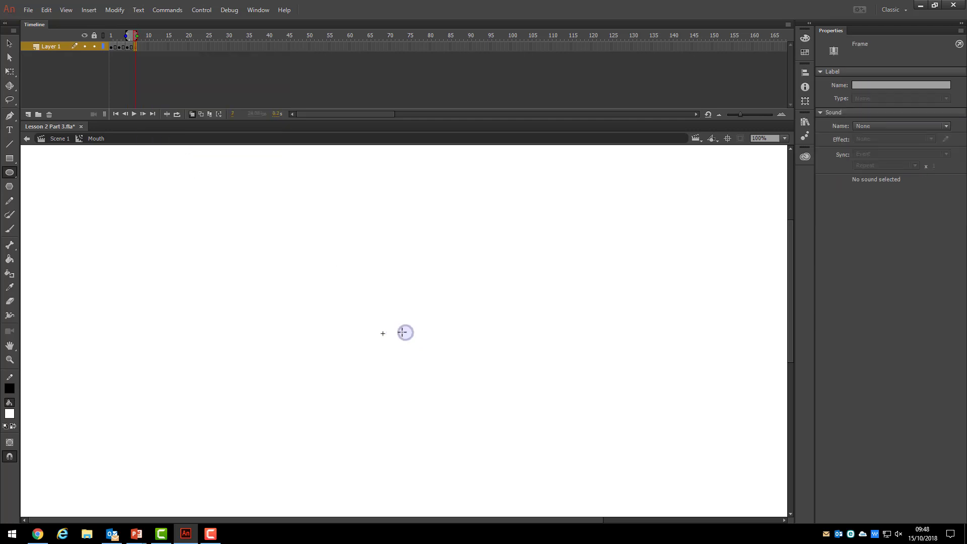
{"action": "left_click_drag", "start_coordinate": [402, 328], "coordinate": [410, 337]}
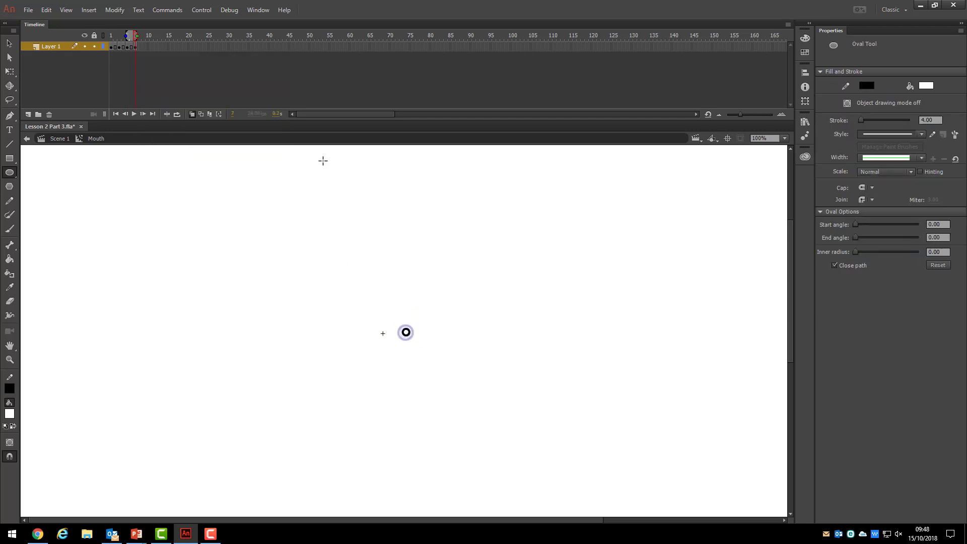
Add keyframes at frames 9 and 11, drawing a large, wide-open oval mouth at frame 11
{"action": "right_click", "coordinate": [143, 49]}
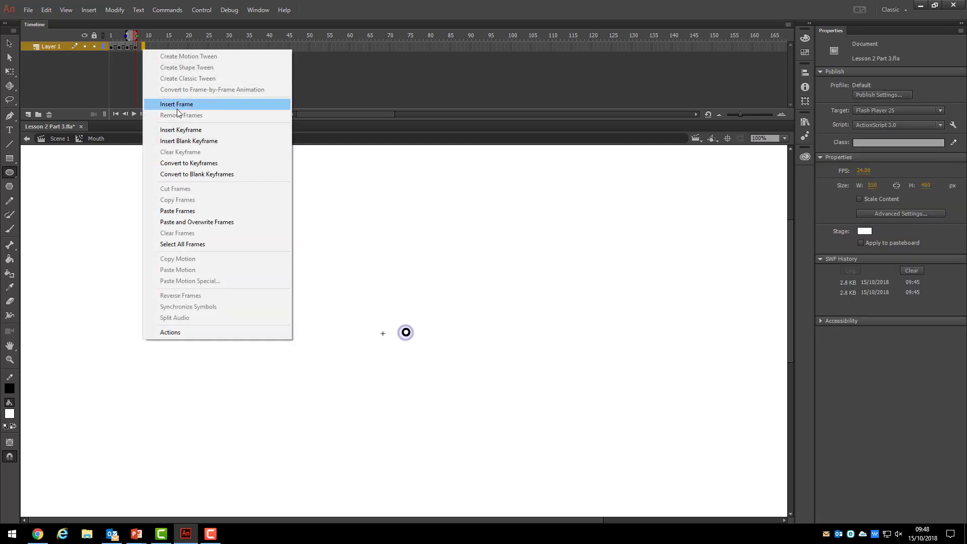
{"action": "left_click", "coordinate": [192, 163]}
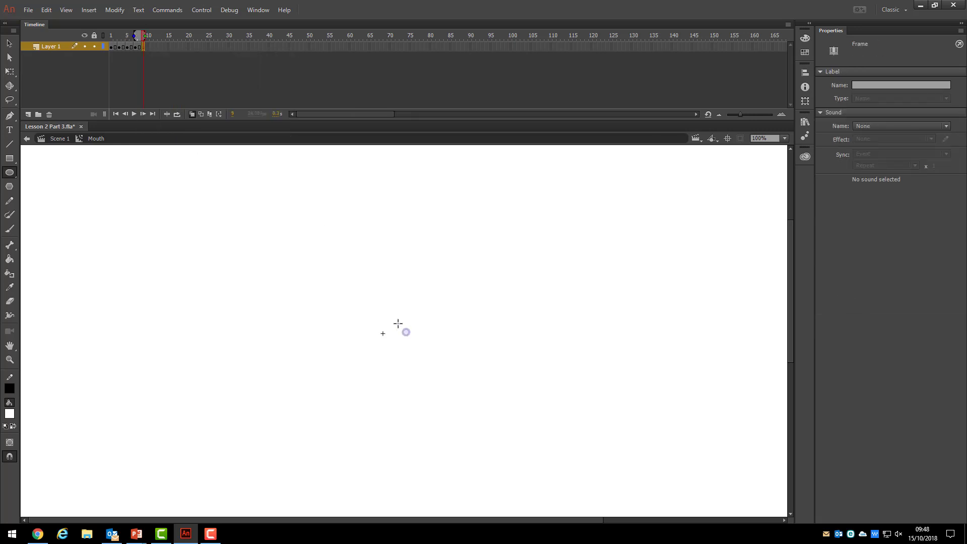
{"action": "right_click", "coordinate": [152, 47]}
{"action": "left_click_drag", "start_coordinate": [379, 318], "coordinate": [440, 349]}
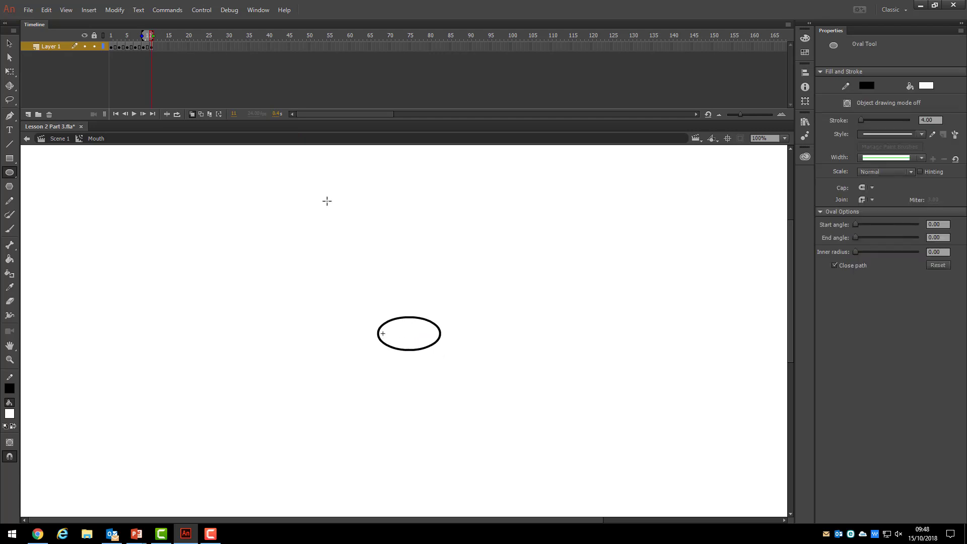
Add keyframes at frames 13 and 15, drawing a wide flat oval mouth and a nearly closed, thin oval mouth
{"action": "right_click", "coordinate": [158, 48]}
{"action": "left_click", "coordinate": [194, 130]}
{"action": "left_click_drag", "start_coordinate": [369, 323], "coordinate": [440, 337]}
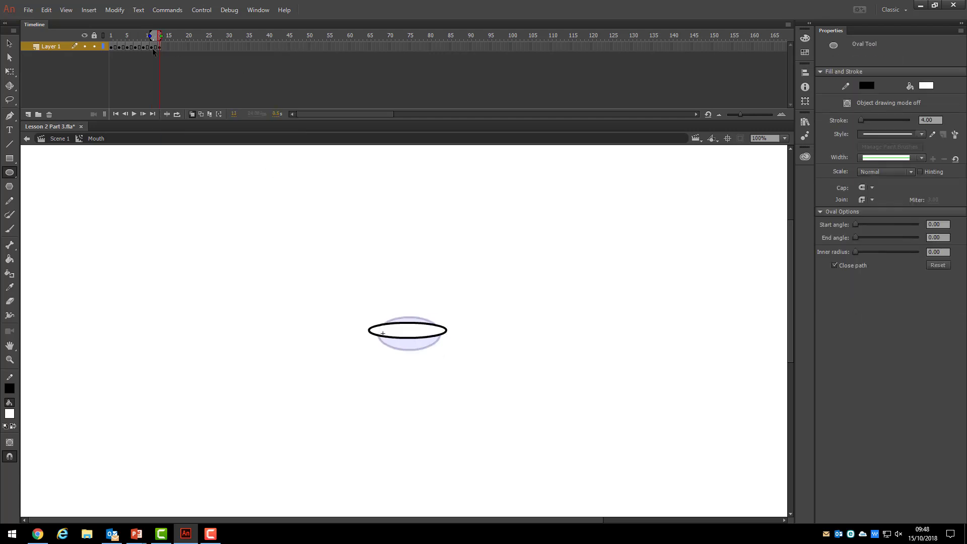
{"action": "right_click", "coordinate": [166, 47]}
{"action": "left_click", "coordinate": [194, 130]}
{"action": "left_click_drag", "start_coordinate": [368, 327], "coordinate": [430, 333]}
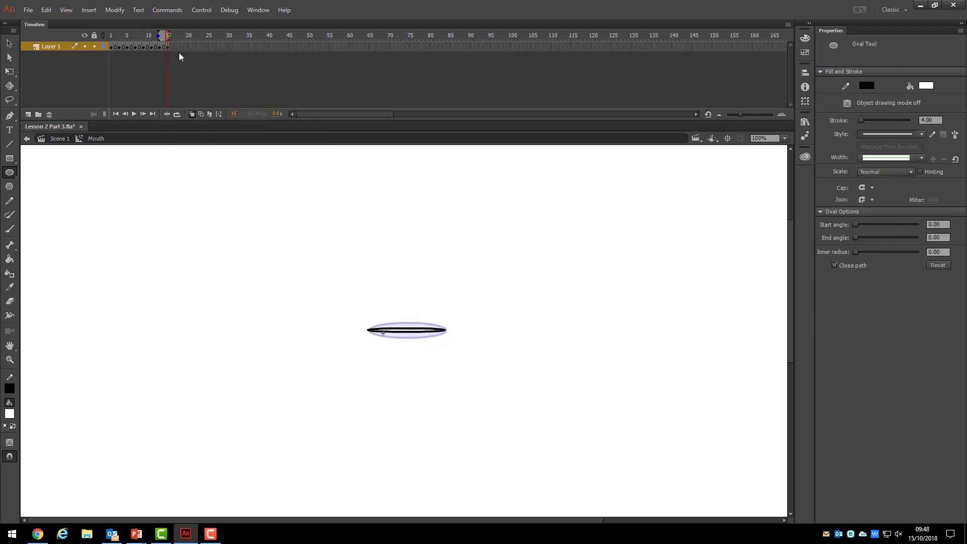
Add a keyframe at frame 17 with a wide flat oval and pull both end points upward and outward into a smile
{"action": "left_click", "coordinate": [176, 46]}
{"action": "right_click", "coordinate": [175, 47]}
{"action": "left_click", "coordinate": [205, 130]}
{"action": "left_click_drag", "start_coordinate": [365, 323], "coordinate": [454, 337]}
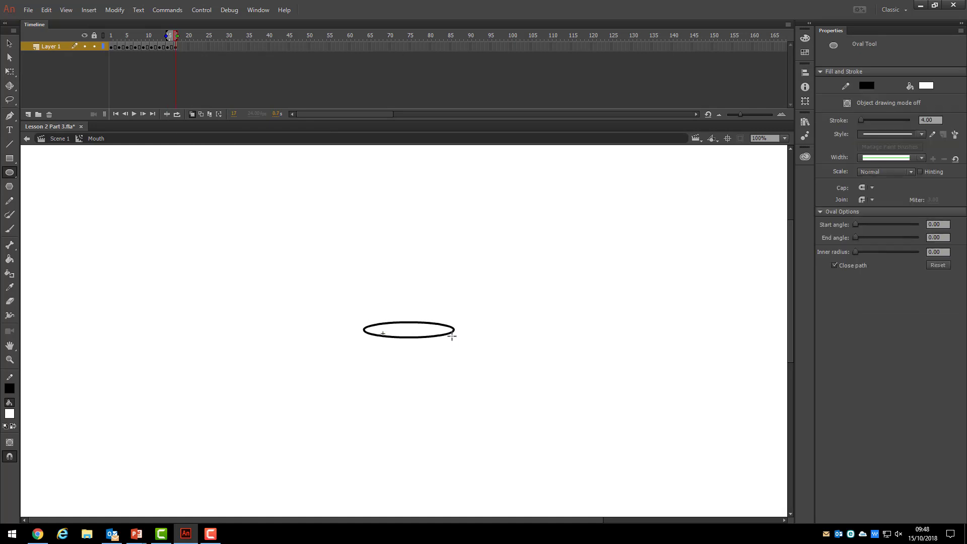
{"action": "key", "text": "a"}
{"action": "left_click", "coordinate": [368, 333]}
{"action": "left_click_drag", "start_coordinate": [363, 330], "coordinate": [358, 319]}
{"action": "left_click_drag", "start_coordinate": [454, 330], "coordinate": [461, 318]}
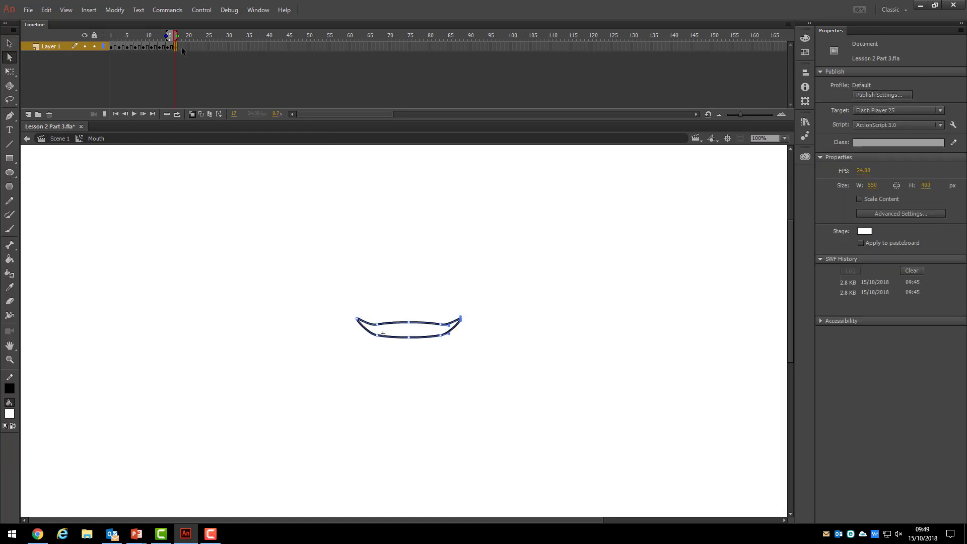
Add a keyframe at frame 19 with an open oval mouth and bend its lower edge upward with the Subselection tool
{"action": "right_click", "coordinate": [181, 47]}
{"action": "left_click", "coordinate": [202, 137]}
{"action": "key", "text": "o"}
{"action": "left_click_drag", "start_coordinate": [373, 317], "coordinate": [436, 345]}
{"action": "key", "text": "a"}
{"action": "left_click", "coordinate": [410, 349]}
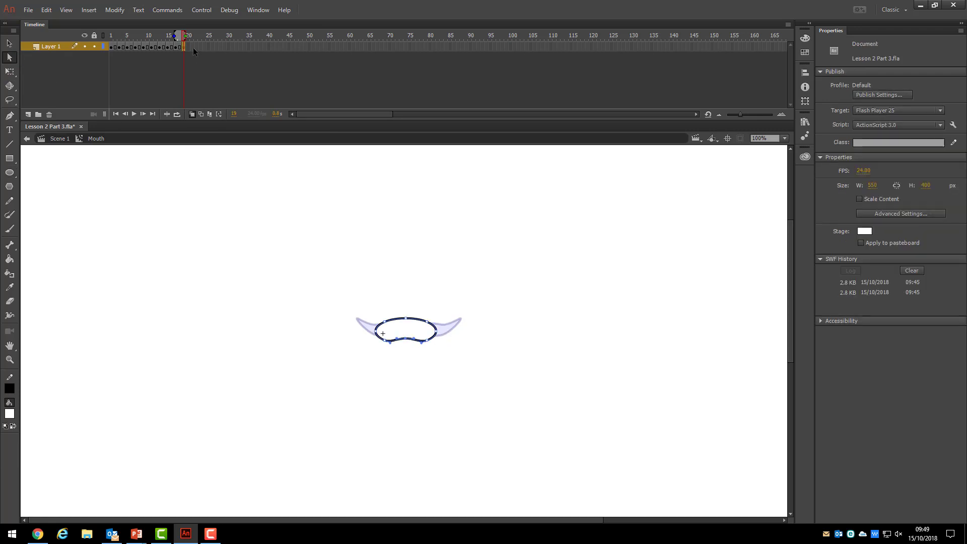
Add a keyframe at frame 21 and draw a small, narrow oval mouth there
{"action": "right_click", "coordinate": [193, 47]}
{"action": "left_click", "coordinate": [202, 136]}
{"action": "key", "text": "o"}
{"action": "left_click_drag", "start_coordinate": [389, 322], "coordinate": [424, 336]}
Turn off onion skinning and scrub back through the mouth frames to preview the talking motion
{"action": "left_click", "coordinate": [192, 114]}
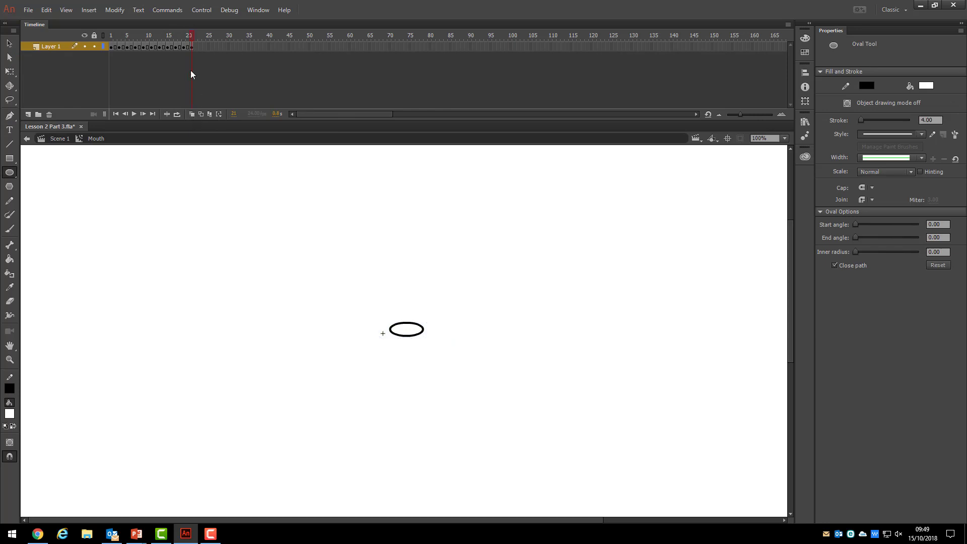
{"action": "left_click_drag", "start_coordinate": [193, 37], "coordinate": [123, 35]}
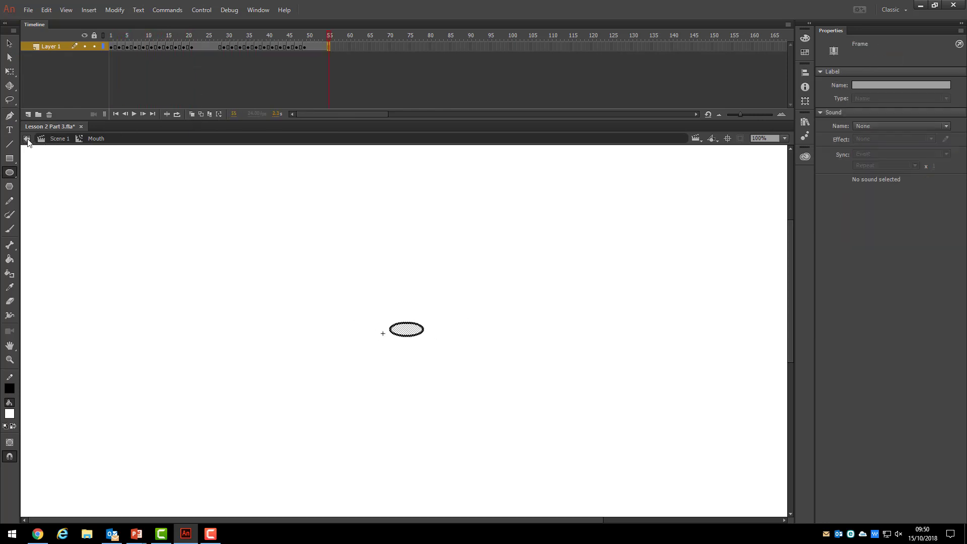
Return to Scene 1 and delete the drawn mouth shape from frame 1 of the Mouth layer
{"action": "left_click", "coordinate": [27, 139]}
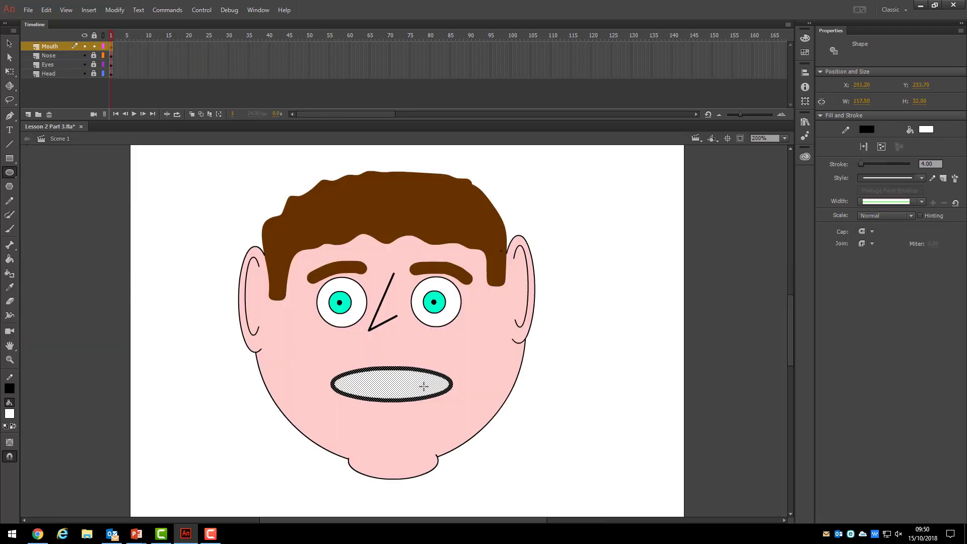
{"action": "left_click", "coordinate": [9, 43]}
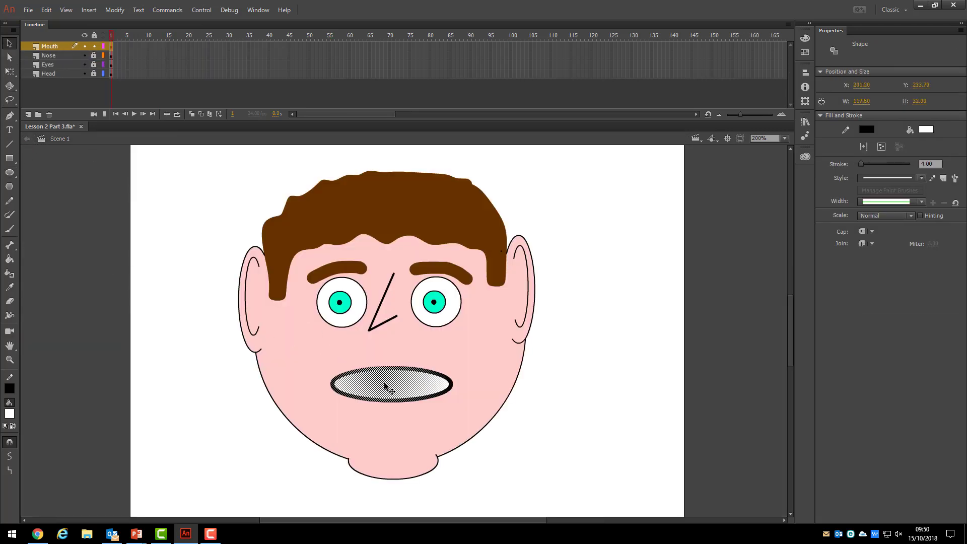
{"action": "left_click", "coordinate": [110, 47]}
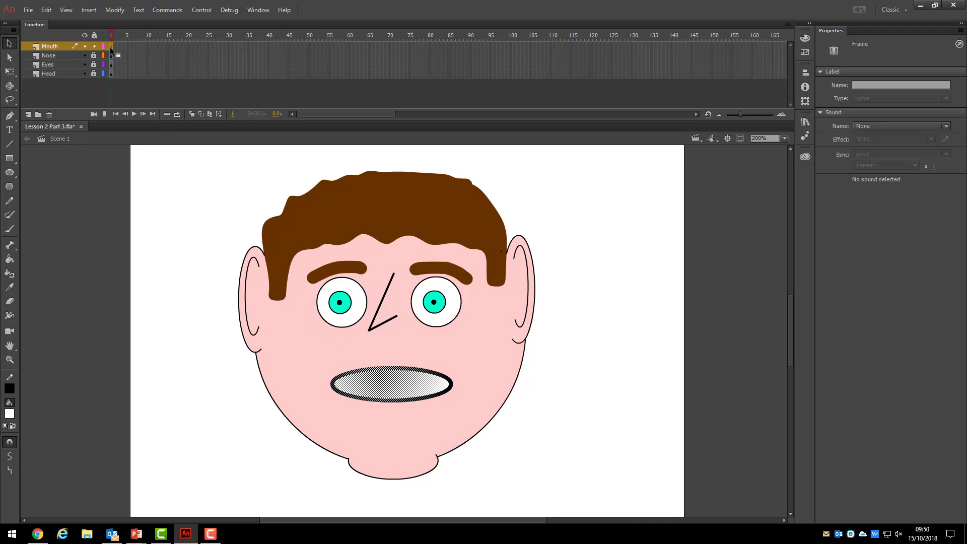
{"action": "key", "text": "Delete"}
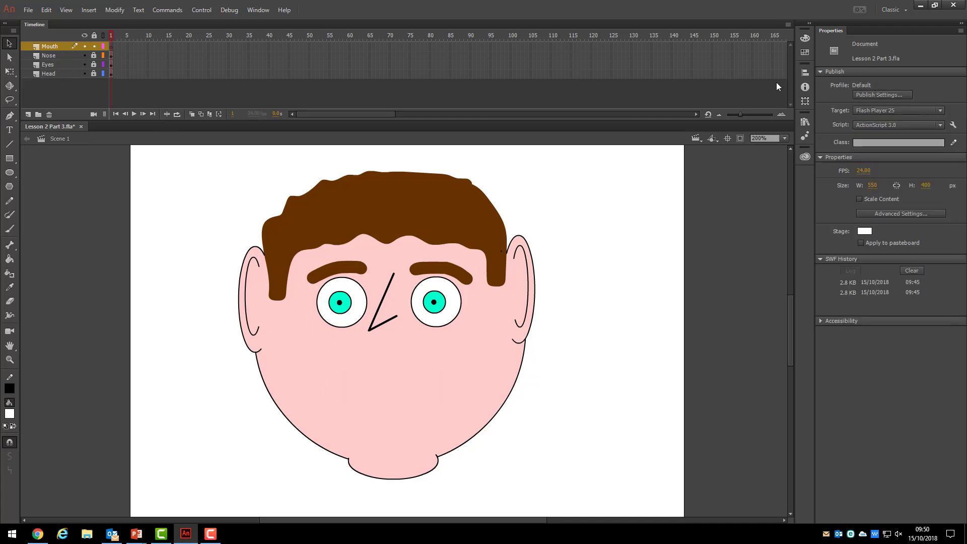
Place the Mouth movie clip from the library on the face below the nose and test the movie
{"action": "left_click", "coordinate": [805, 121]}
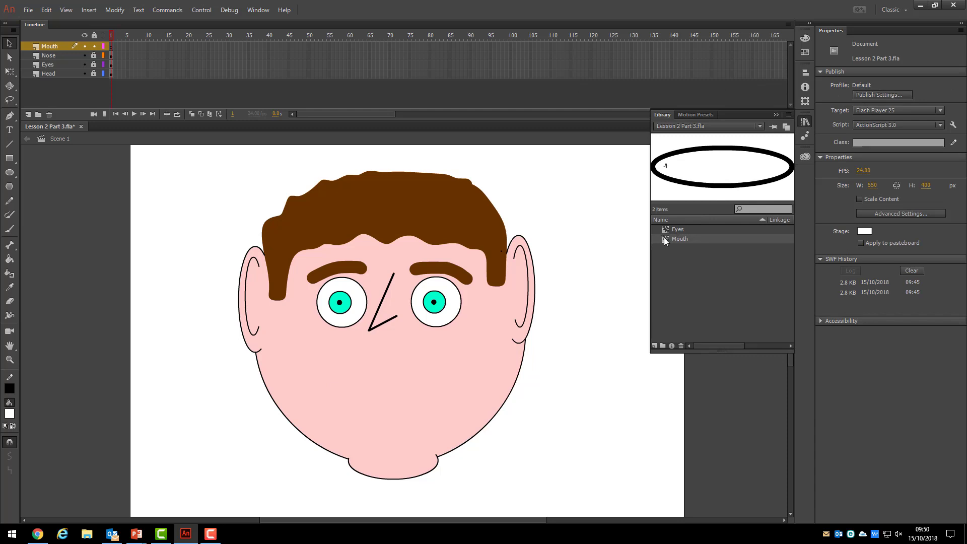
{"action": "left_click_drag", "start_coordinate": [664, 237], "coordinate": [404, 380]}
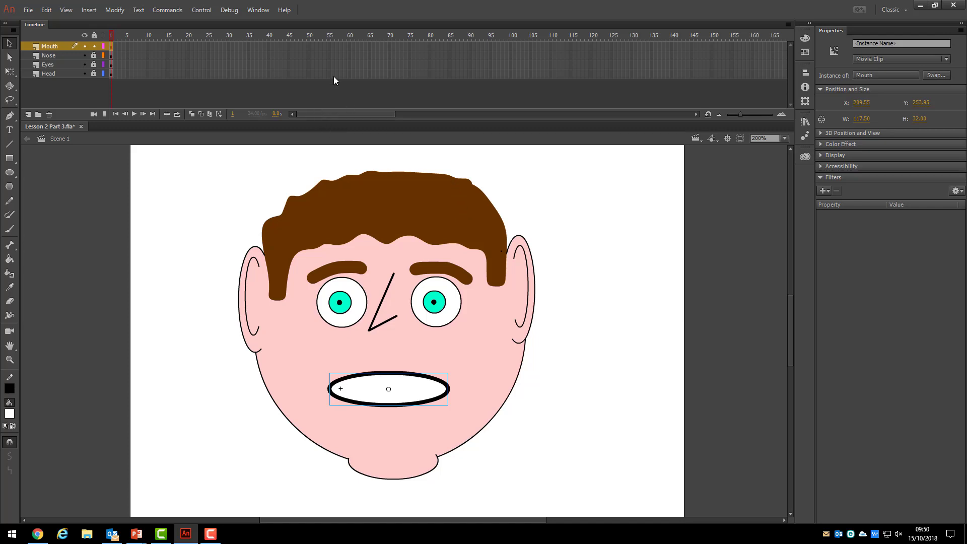
{"action": "left_click", "coordinate": [213, 9]}
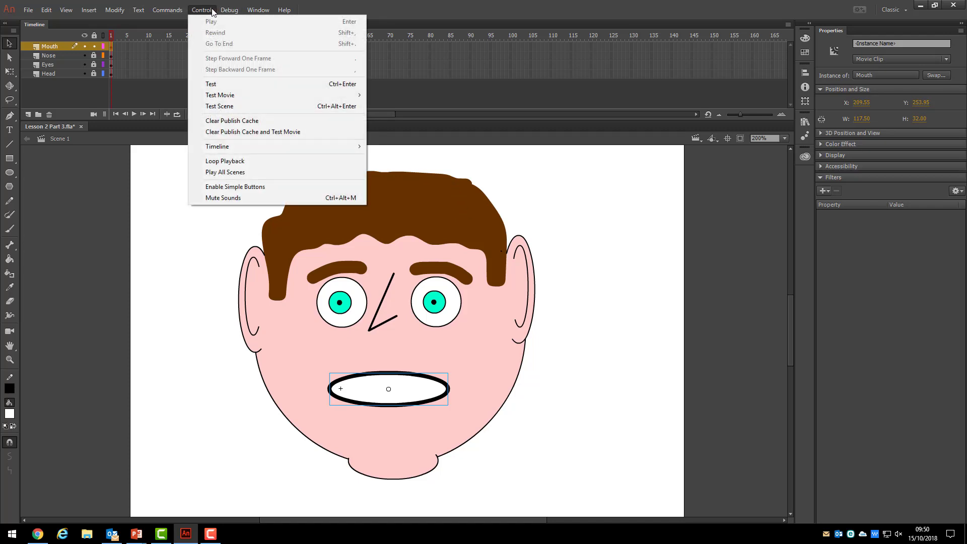
{"action": "left_click", "coordinate": [222, 83]}
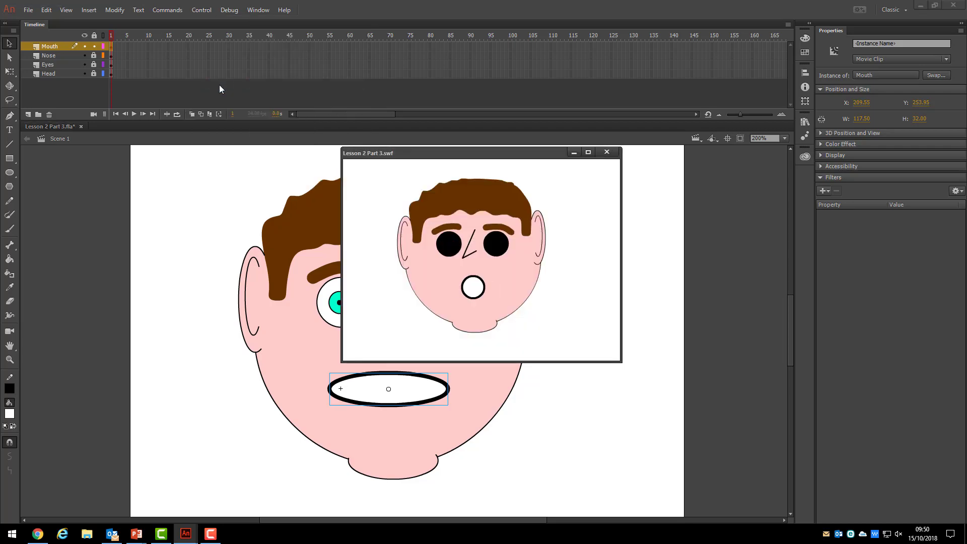